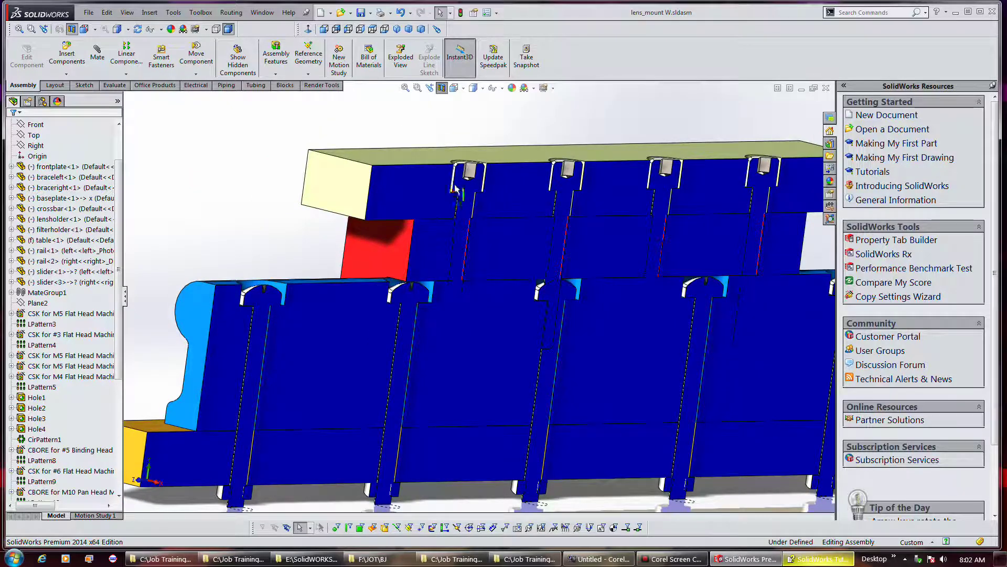
# - Examine in the sectioned assembly how far the socket head cap screws extend through the slider below the top plate
pyautogui.click(458, 265)
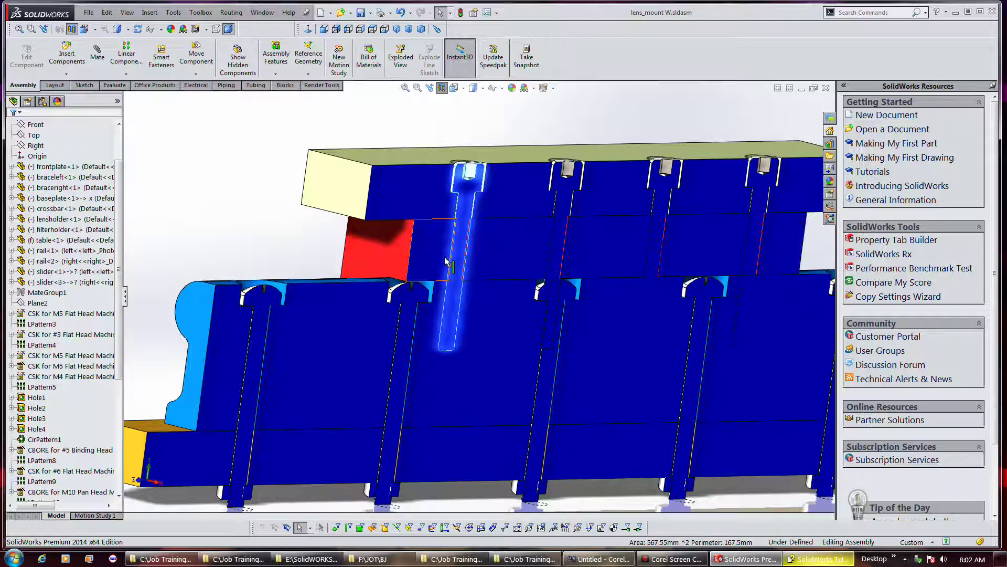
pyautogui.click(496, 122)
pyautogui.moveTo(557, 203); pyautogui.dragTo(498, 182, button='middle')
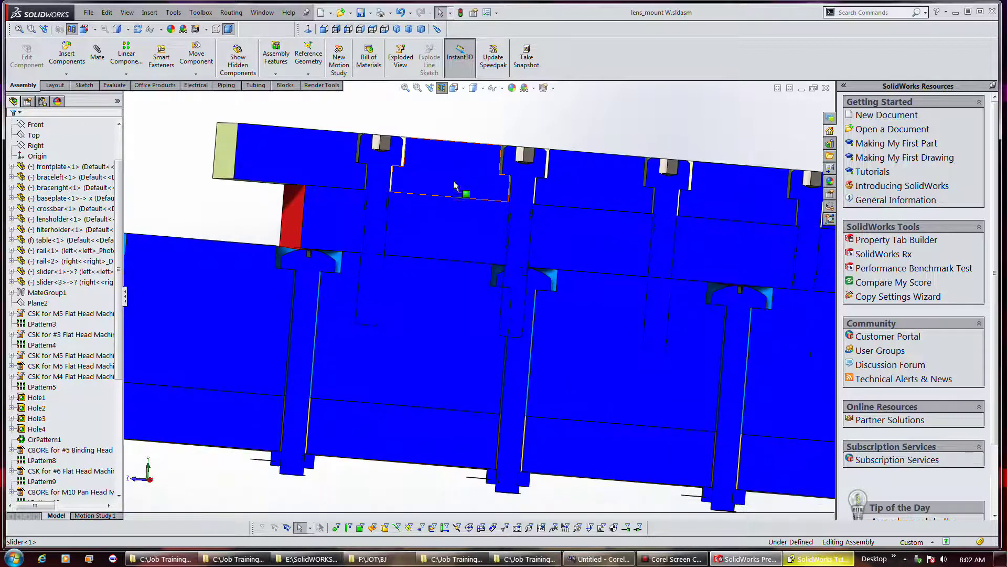
pyautogui.scroll(-6, 391, 191)
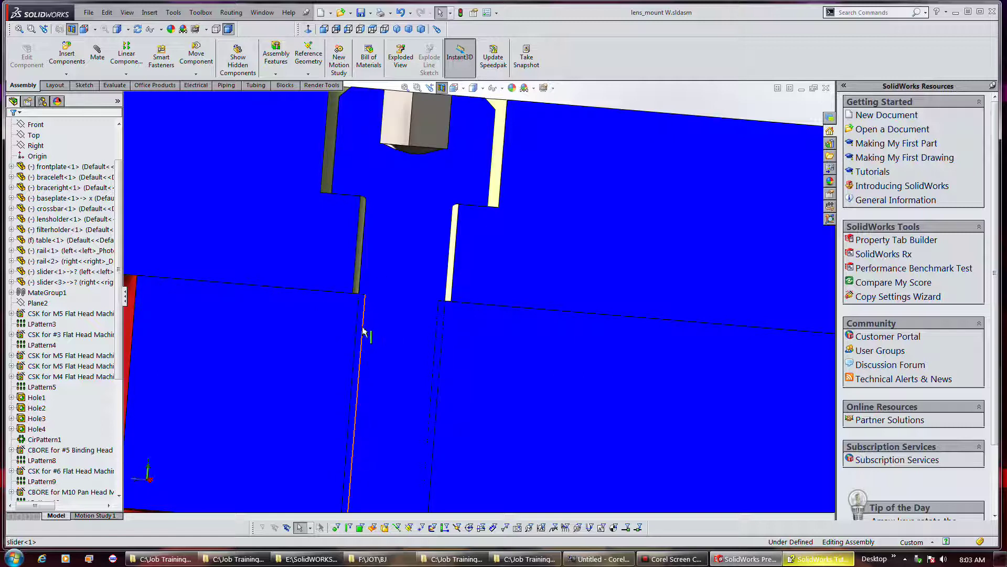
pyautogui.scroll(4, 373, 268)
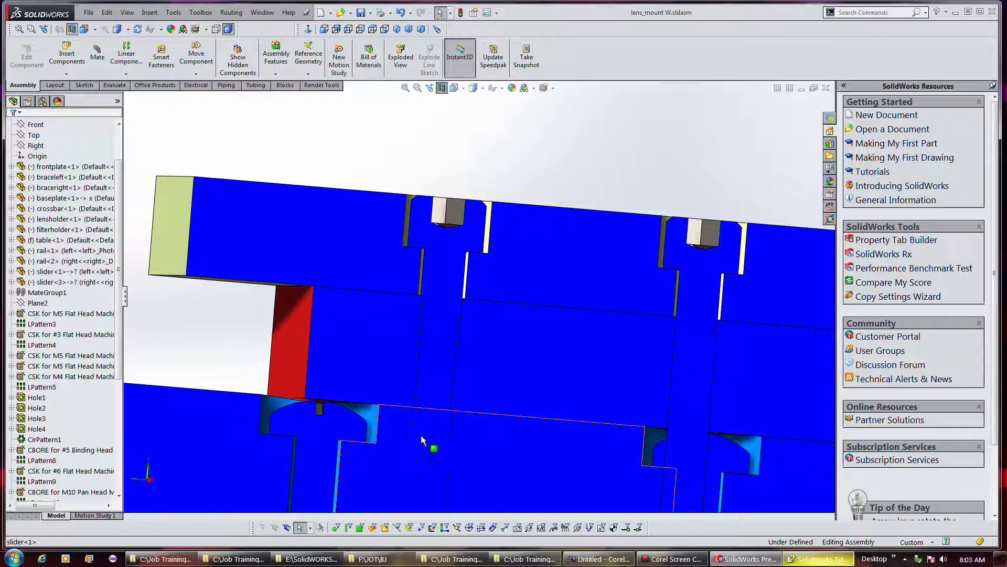
pyautogui.click(440, 254)
pyautogui.click(419, 233)
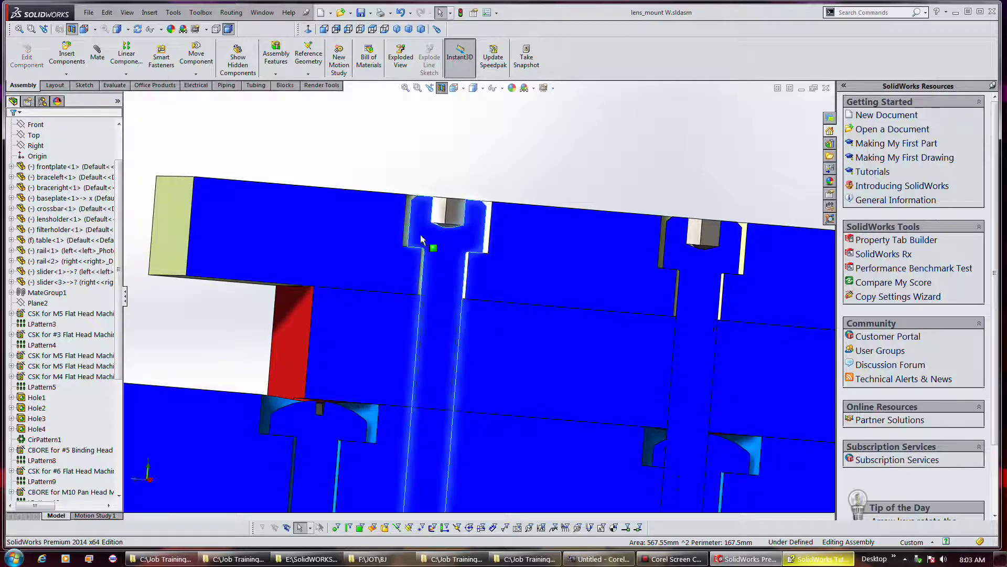
pyautogui.moveTo(119, 345); pyautogui.dragTo(139, 474)
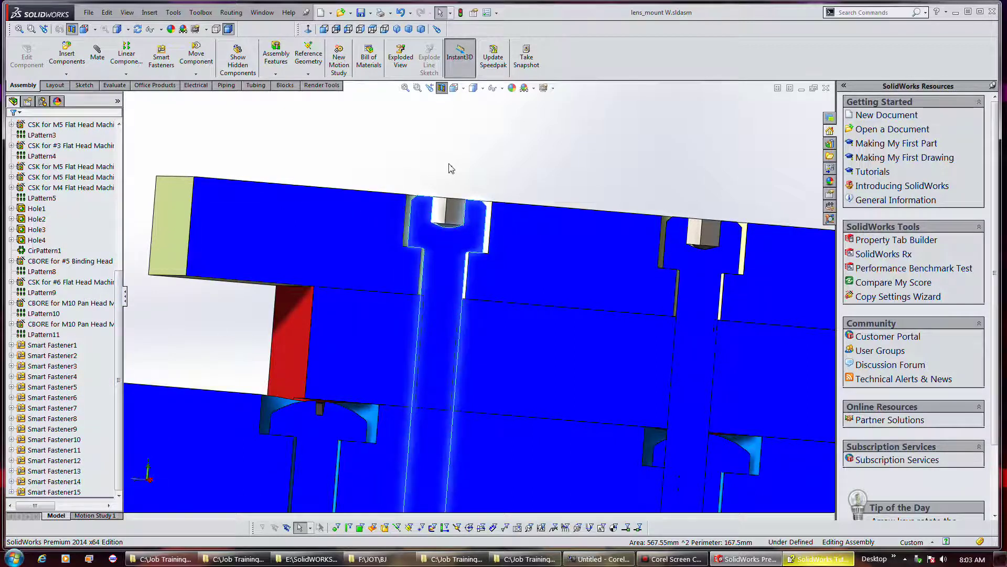
pyautogui.moveTo(449, 168); pyautogui.dragTo(467, 287, button='middle')
pyautogui.scroll(4, 465, 287)
pyautogui.scroll(-1, 488, 151)
pyautogui.moveTo(488, 150); pyautogui.dragTo(493, 229, button='middle')
pyautogui.scroll(-2, 492, 229)
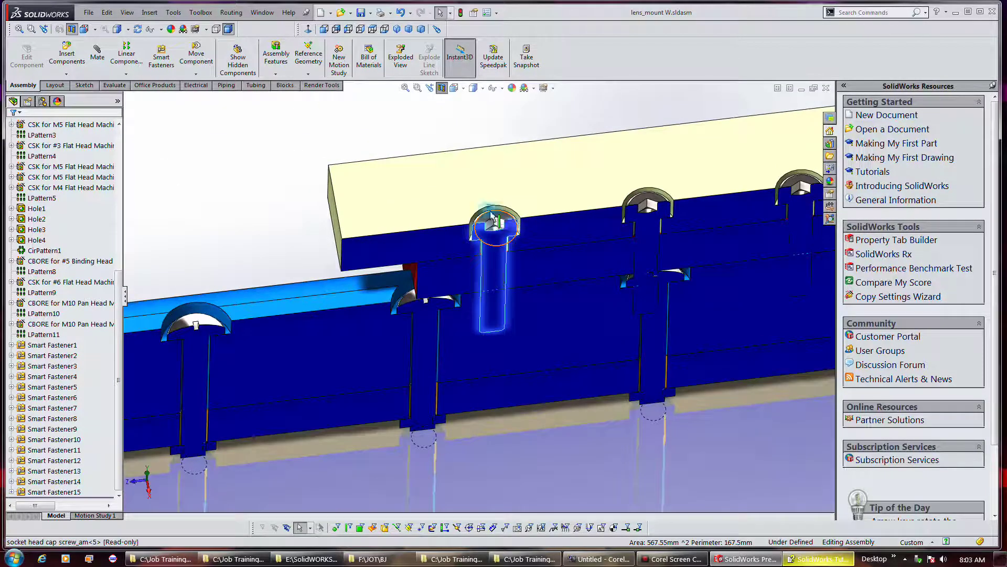
# - Edit Smart Fastener15 and set the length of its M10 socket head cap screws to 20
pyautogui.click(492, 215)
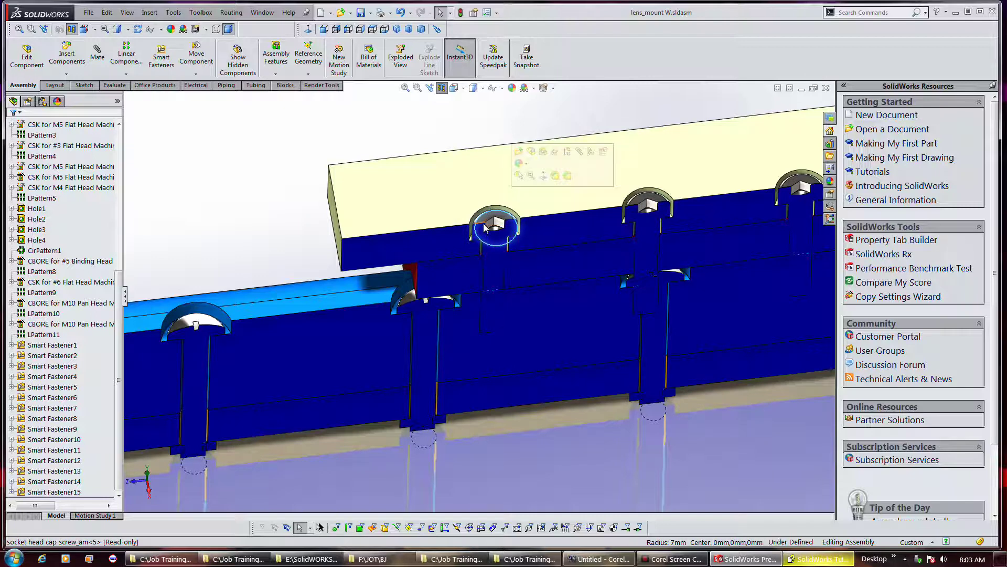
pyautogui.click(481, 233)
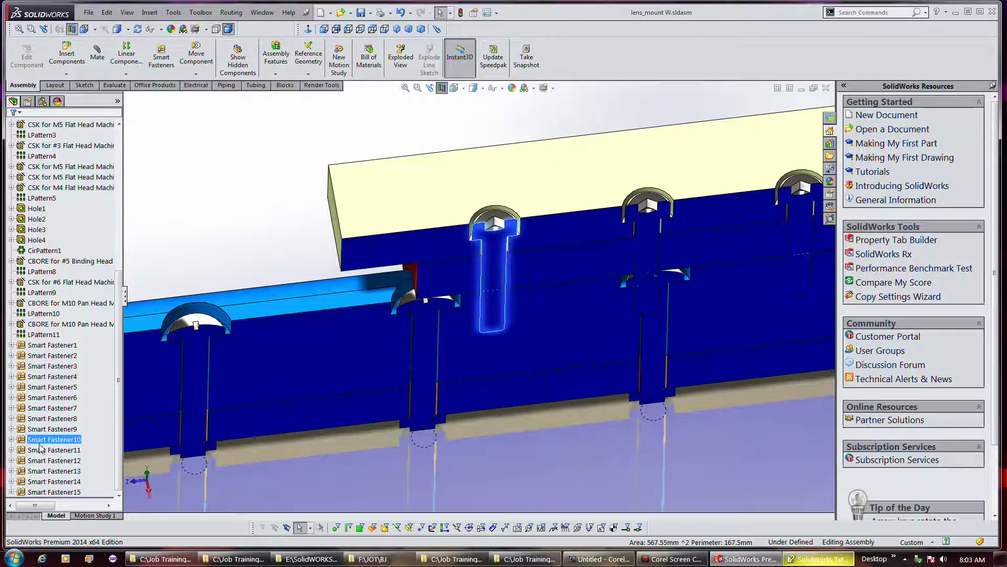
pyautogui.click(32, 492)
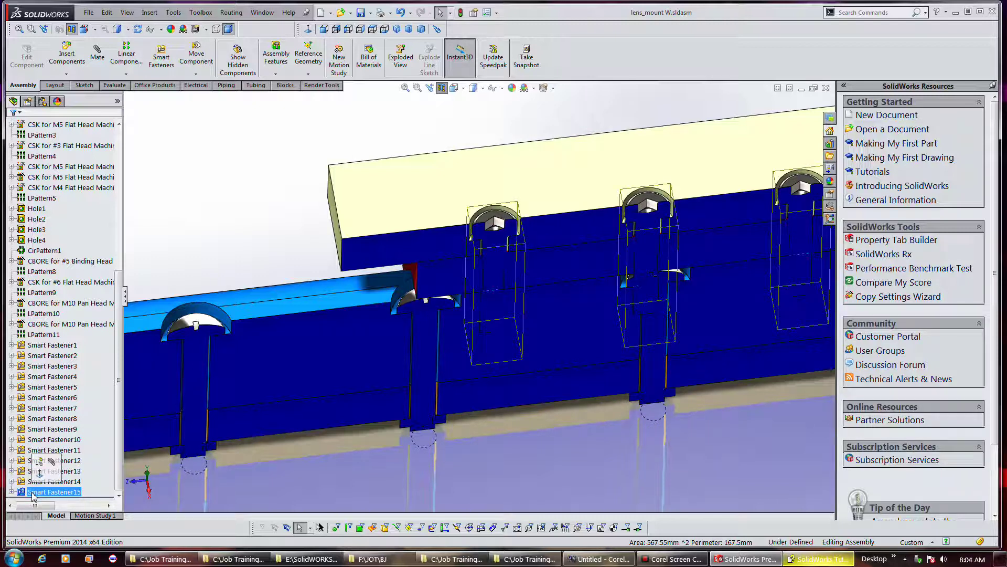
pyautogui.rightClick(34, 494)
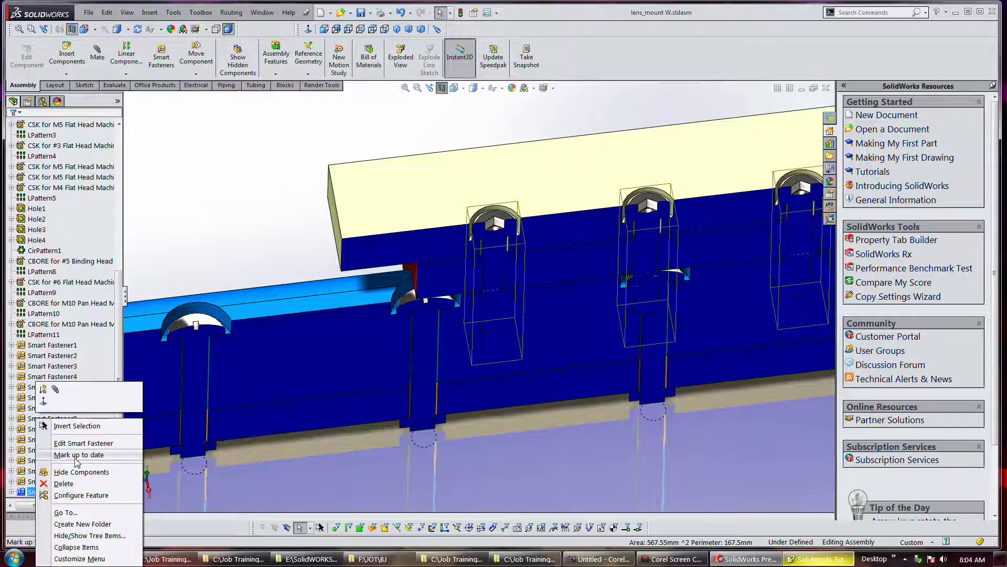
pyautogui.click(82, 444)
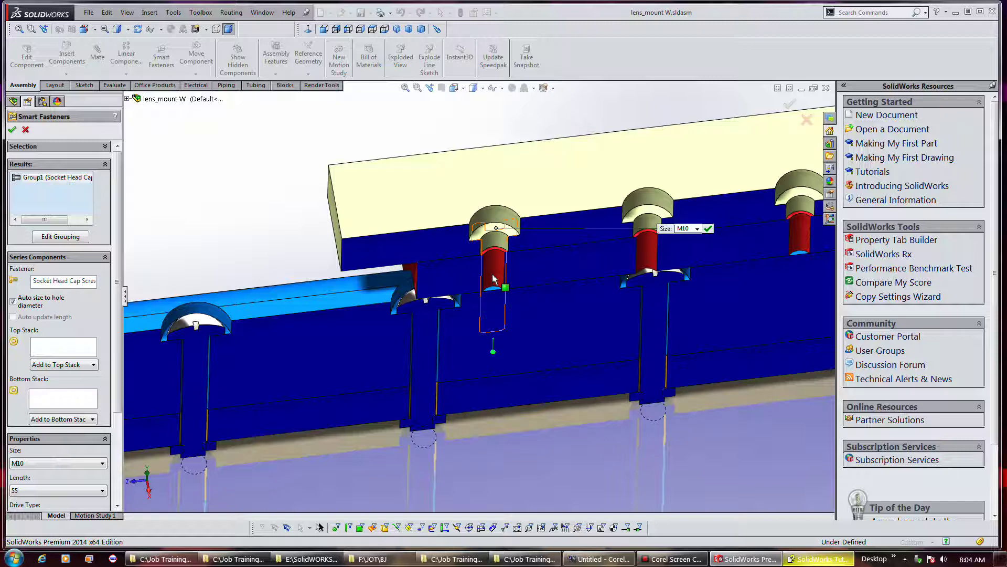
pyautogui.click(74, 492)
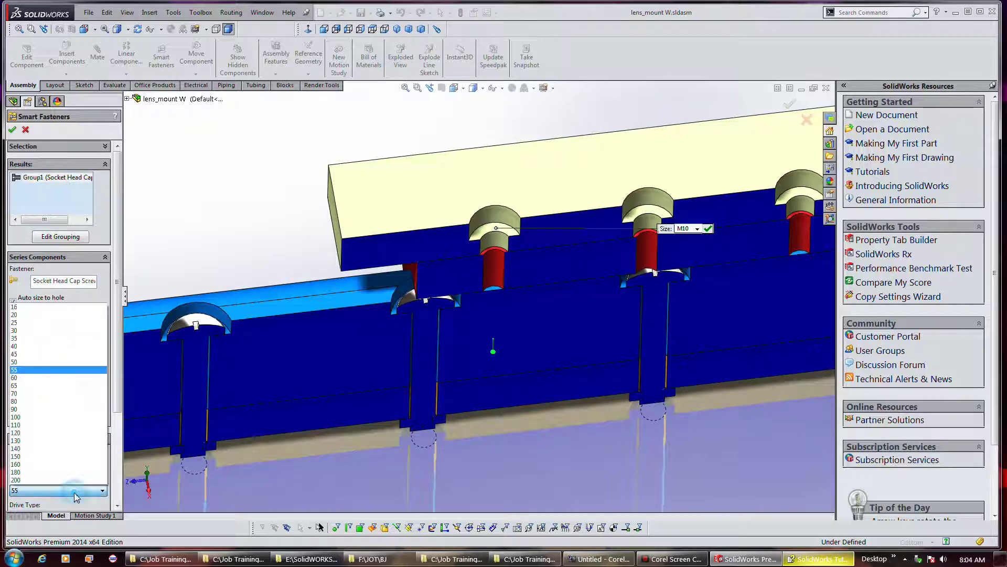
pyautogui.click(75, 314)
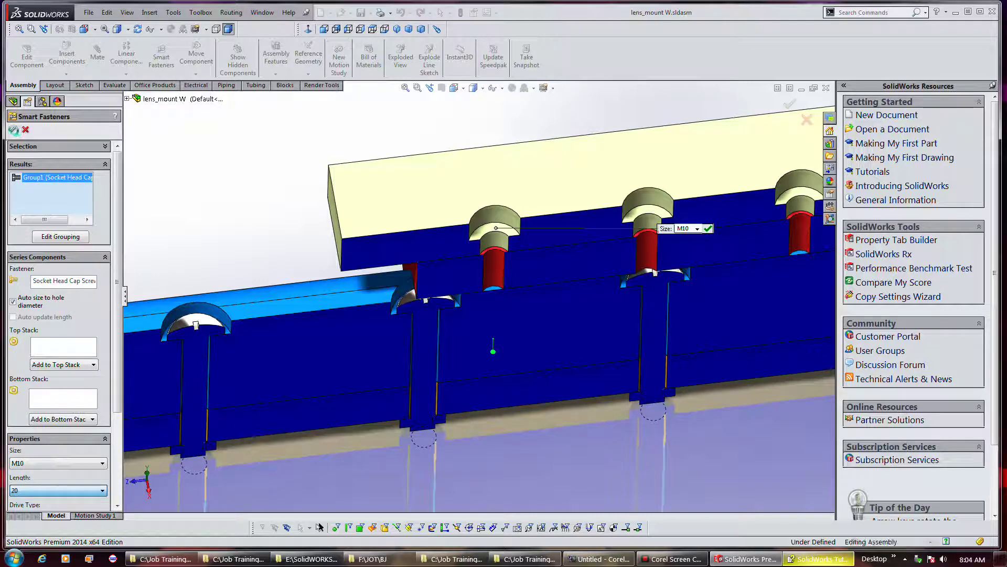
pyautogui.click(11, 130)
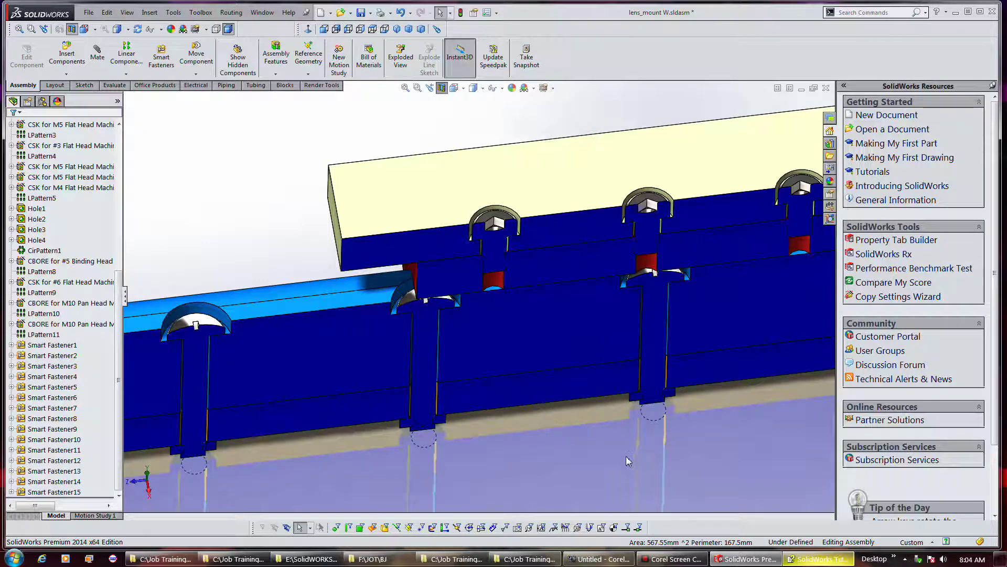
# - Move the section plane to a 56 mm offset from the Right plane, cutting through the brace, and apply the section
pyautogui.moveTo(549, 400); pyautogui.dragTo(537, 315, button='middle')
pyautogui.scroll(2, 530, 310)
pyautogui.scroll(1, 529, 309)
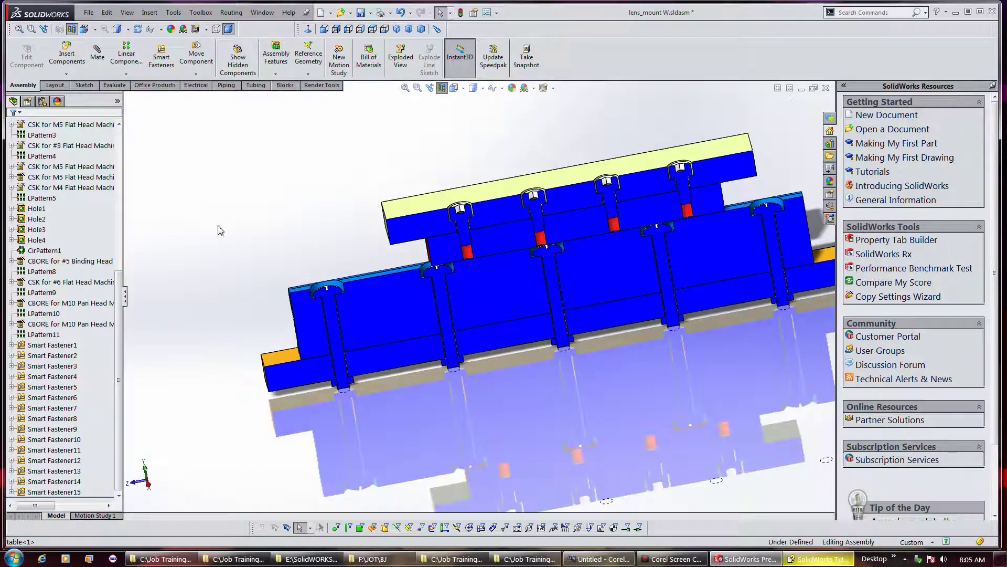
pyautogui.click(442, 90)
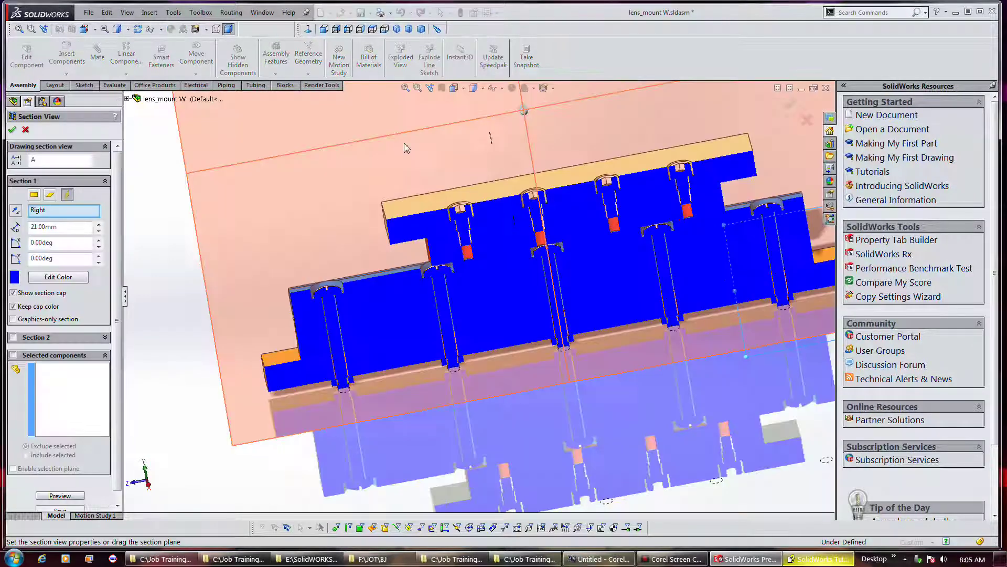
pyautogui.moveTo(524, 108); pyautogui.dragTo(529, 133)
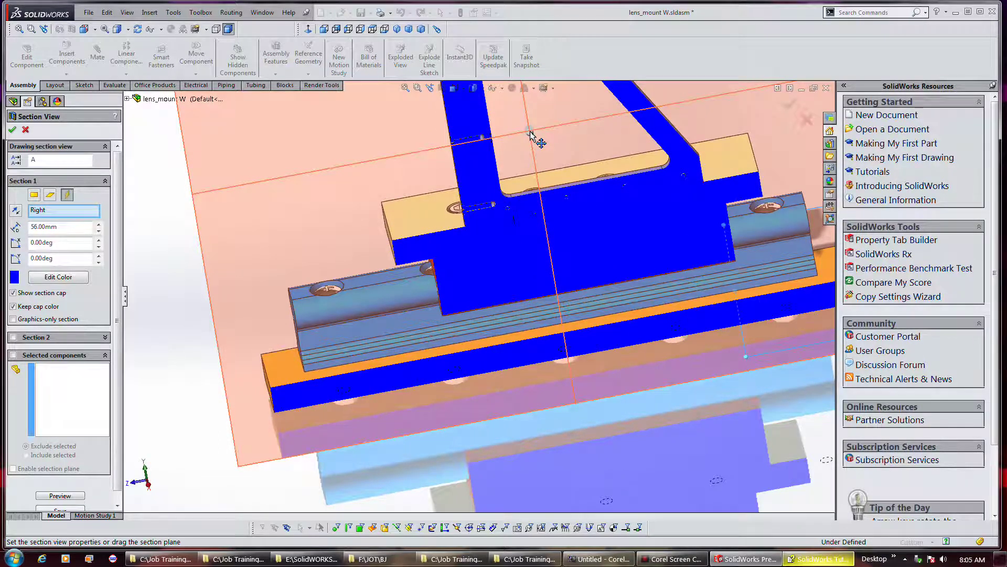
pyautogui.scroll(-5, 489, 215)
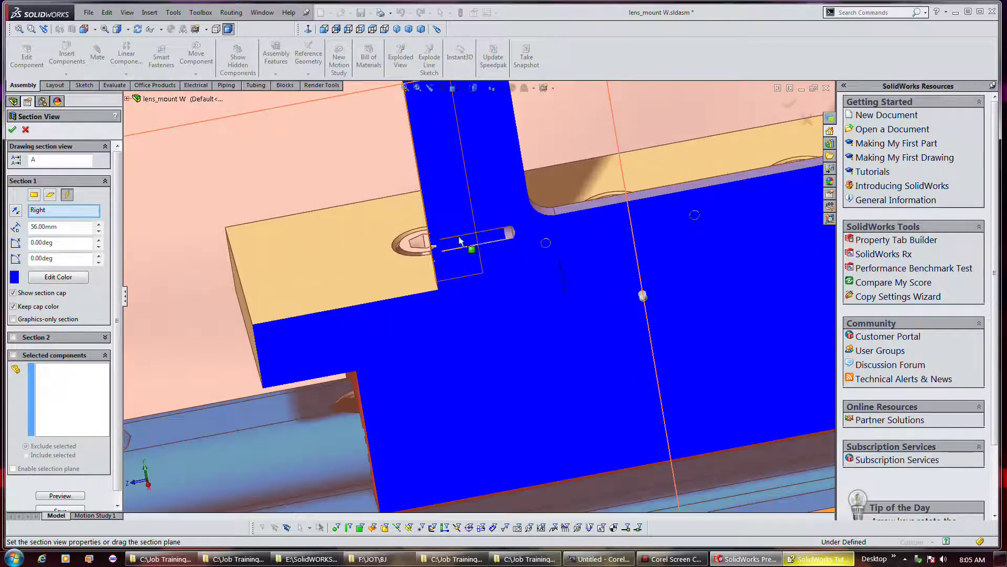
pyautogui.click(11, 129)
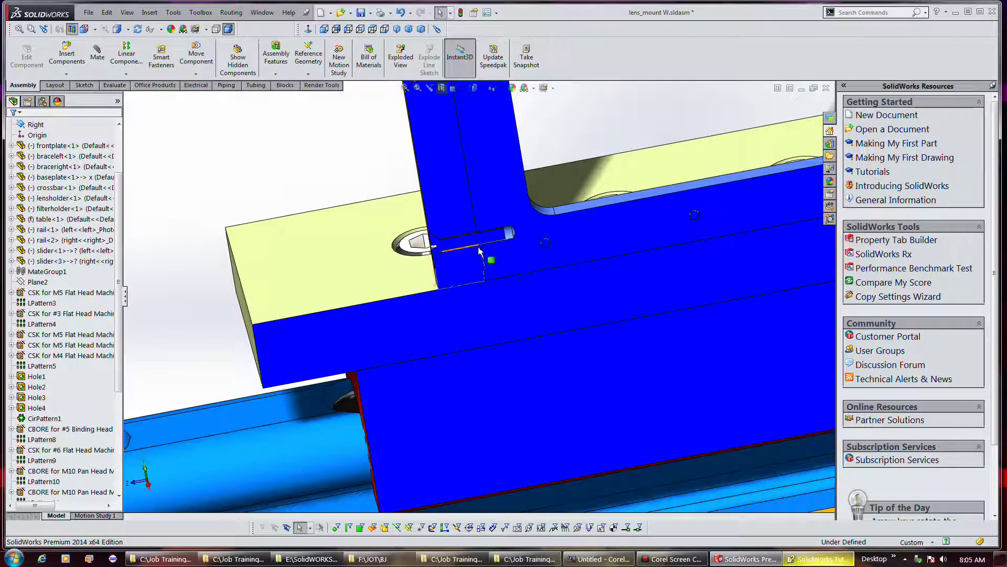
# - Examine the length and hole depth of the countersunk screws joining the front plate to the brace
pyautogui.scroll(2, 518, 292)
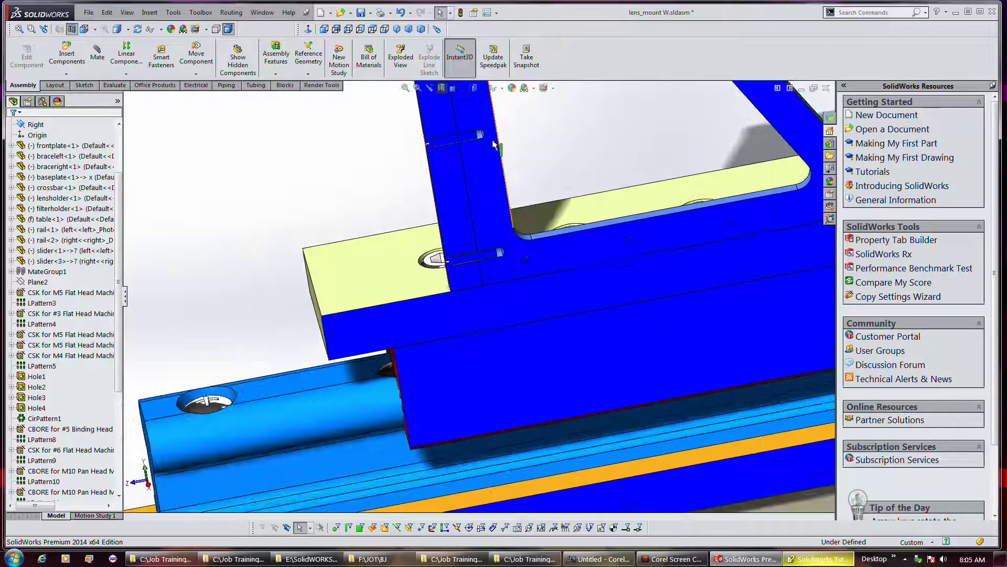
pyautogui.scroll(-5, 470, 147)
pyautogui.moveTo(481, 219); pyautogui.dragTo(470, 159, button='middle')
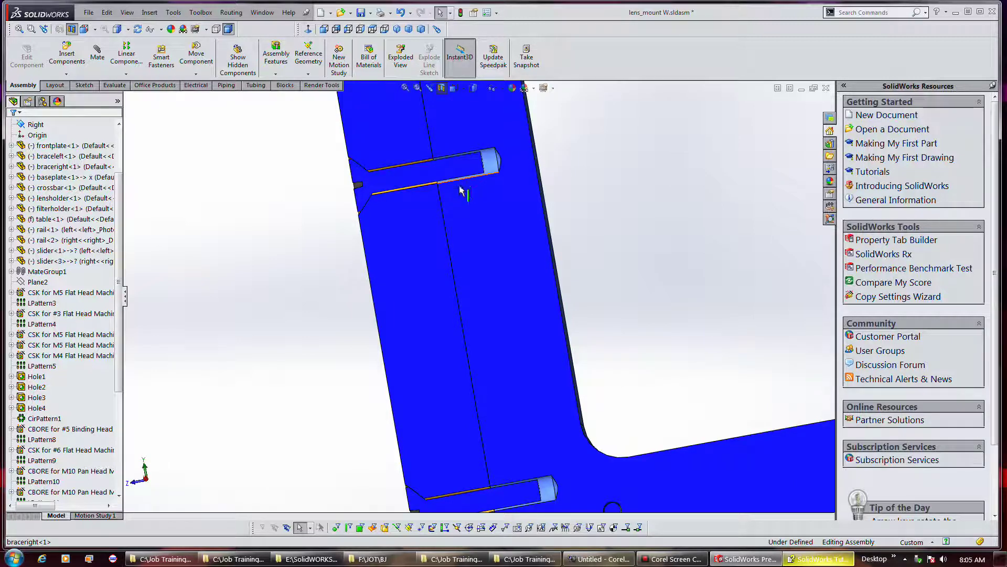
pyautogui.scroll(-4, 463, 186)
pyautogui.scroll(-2, 454, 183)
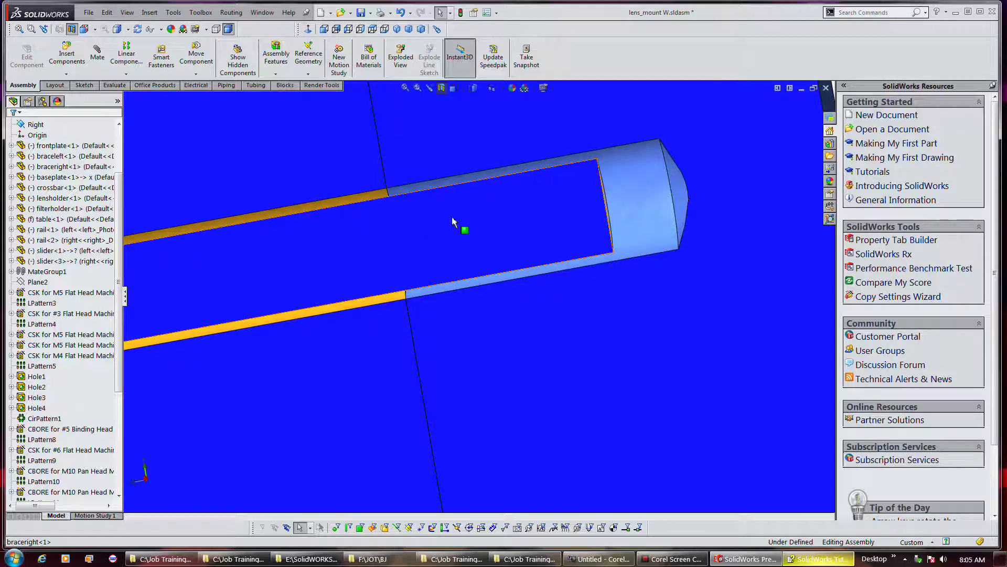
pyautogui.scroll(2, 444, 187)
pyautogui.scroll(2, 446, 192)
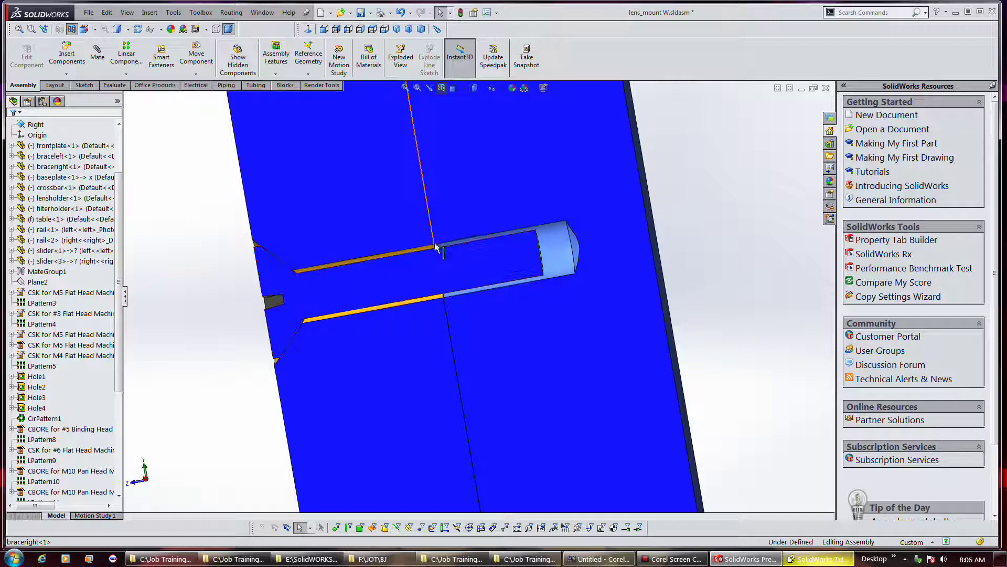
pyautogui.scroll(1, 380, 167)
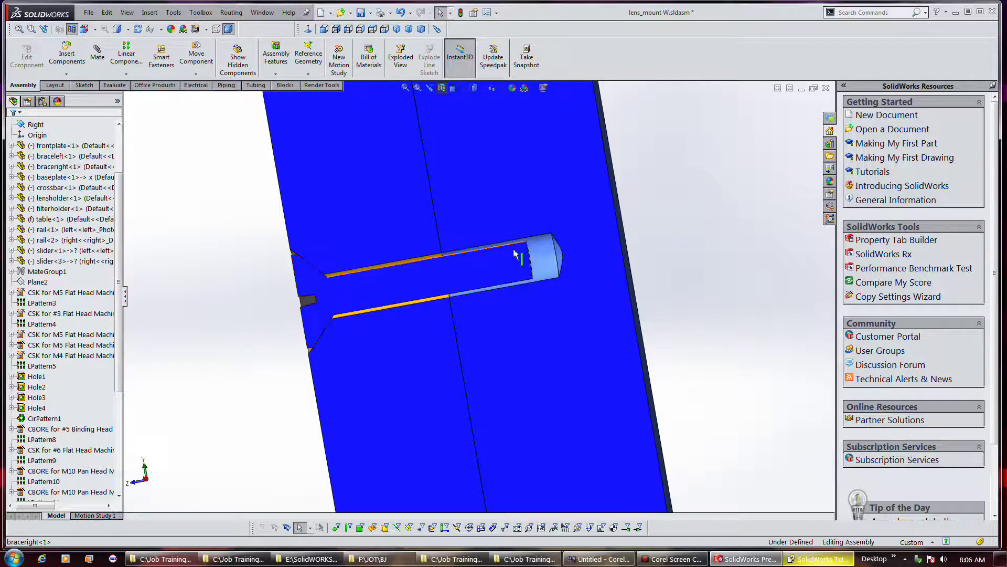
pyautogui.scroll(9, 435, 166)
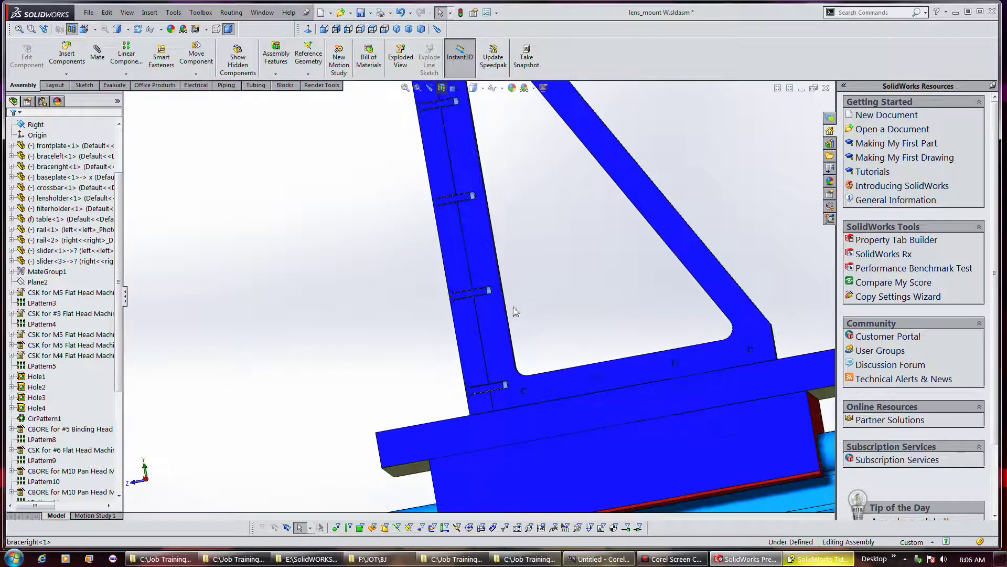
pyautogui.scroll(3, 535, 267)
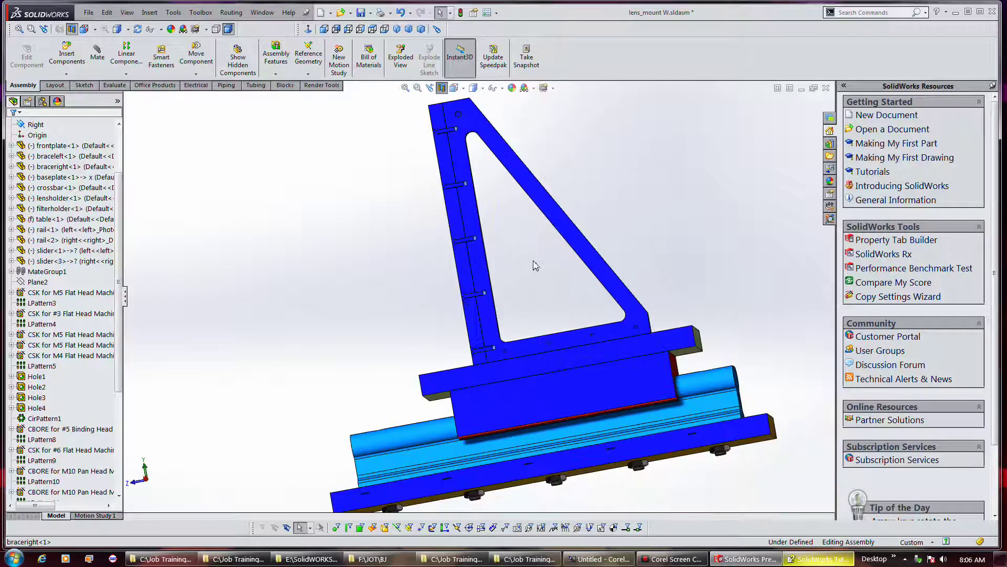
pyautogui.moveTo(554, 269); pyautogui.dragTo(592, 301, button='middle')
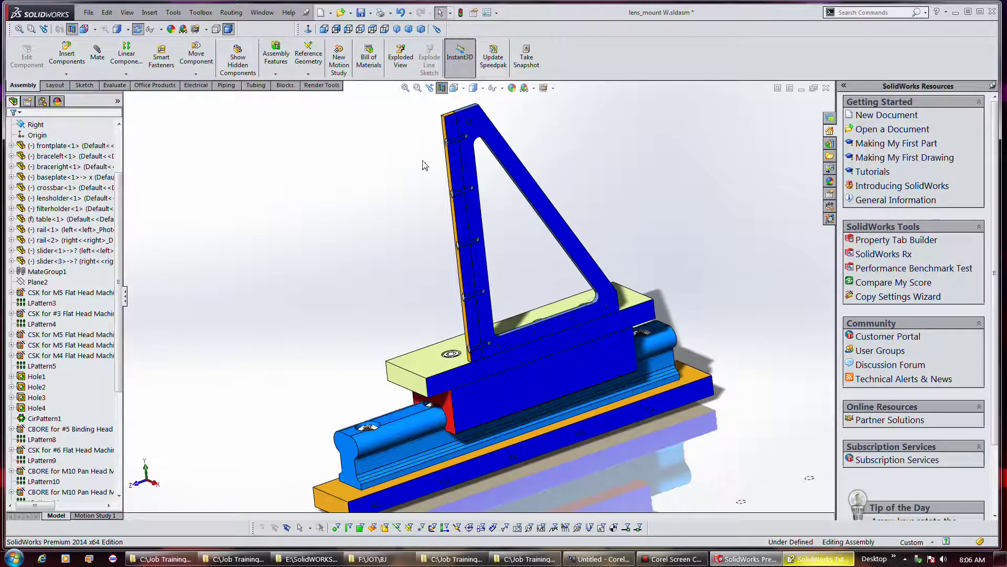
# - Reopen the section view and move its plane to a 127 mm offset from the Right plane, through the lens opening
pyautogui.click(430, 88)
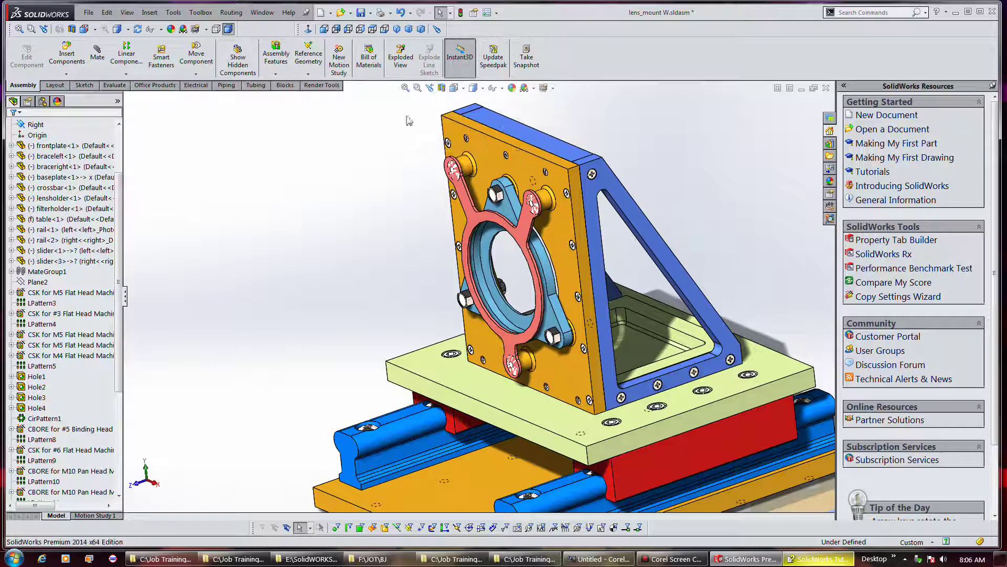
pyautogui.click(441, 88)
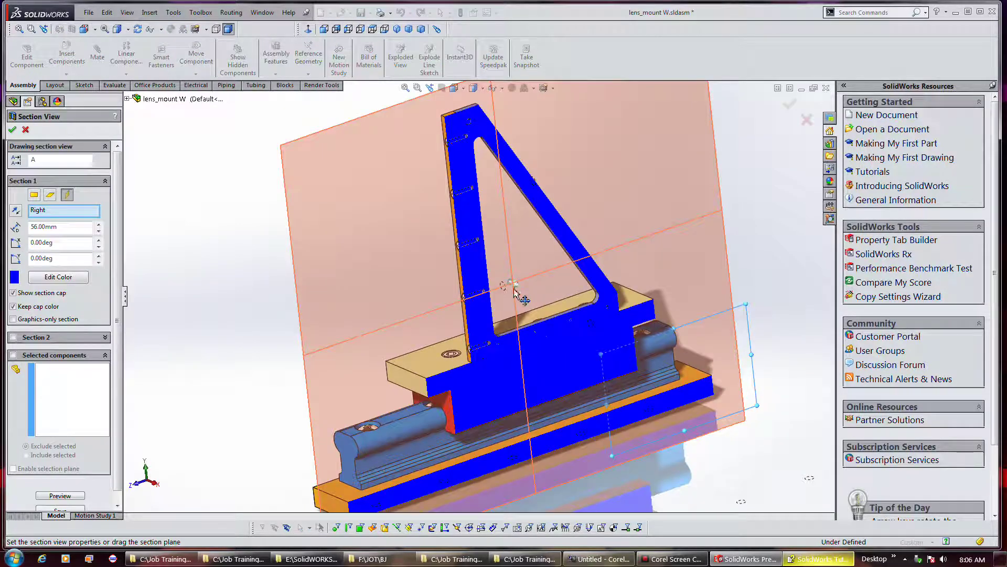
pyautogui.moveTo(513, 286); pyautogui.dragTo(552, 315)
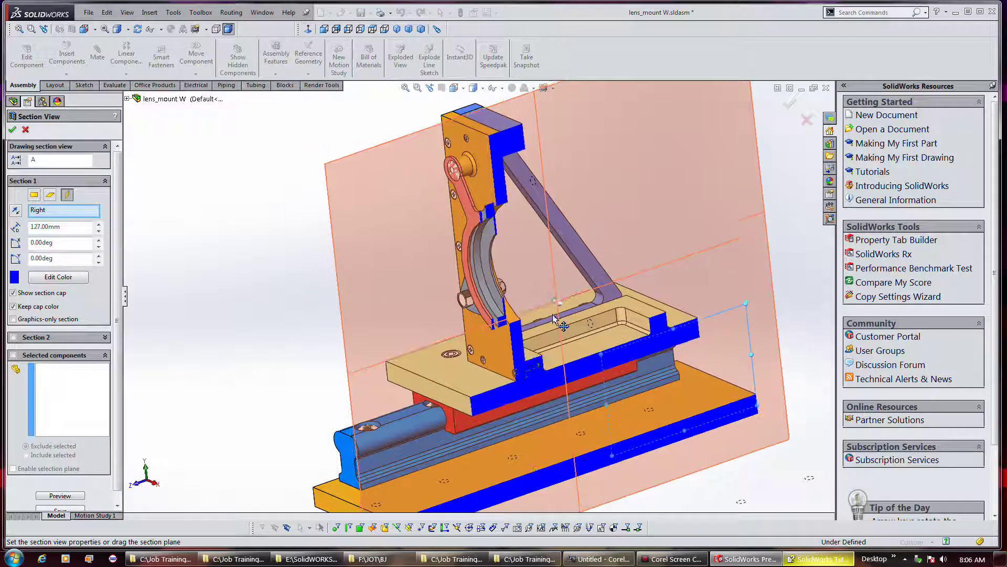
pyautogui.scroll(-5, 539, 383)
pyautogui.scroll(-2, 490, 330)
pyautogui.moveTo(484, 317); pyautogui.dragTo(465, 336, button='middle')
pyautogui.scroll(5, 465, 336)
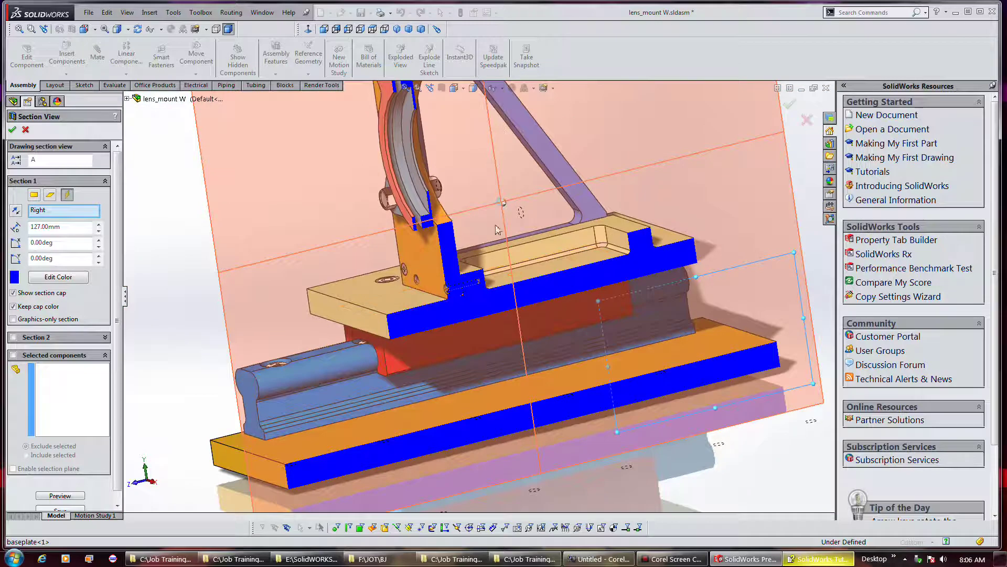
# - Move the section plane to an 83 mm offset from the Right plane, examine the lens holder's hex screw and nut, and apply the section
pyautogui.moveTo(504, 206); pyautogui.dragTo(480, 204)
pyautogui.scroll(-5, 440, 168)
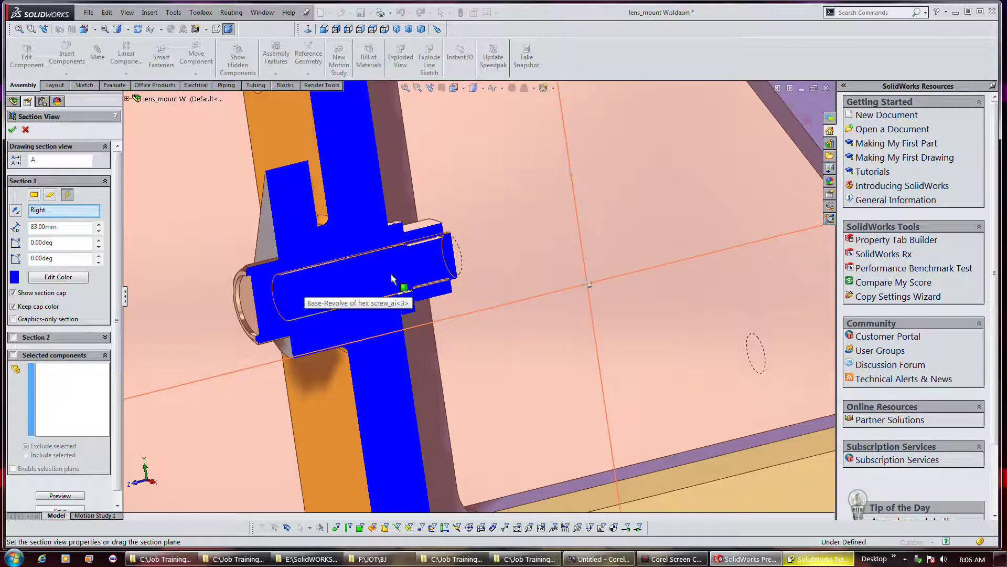
pyautogui.scroll(-5, 451, 335)
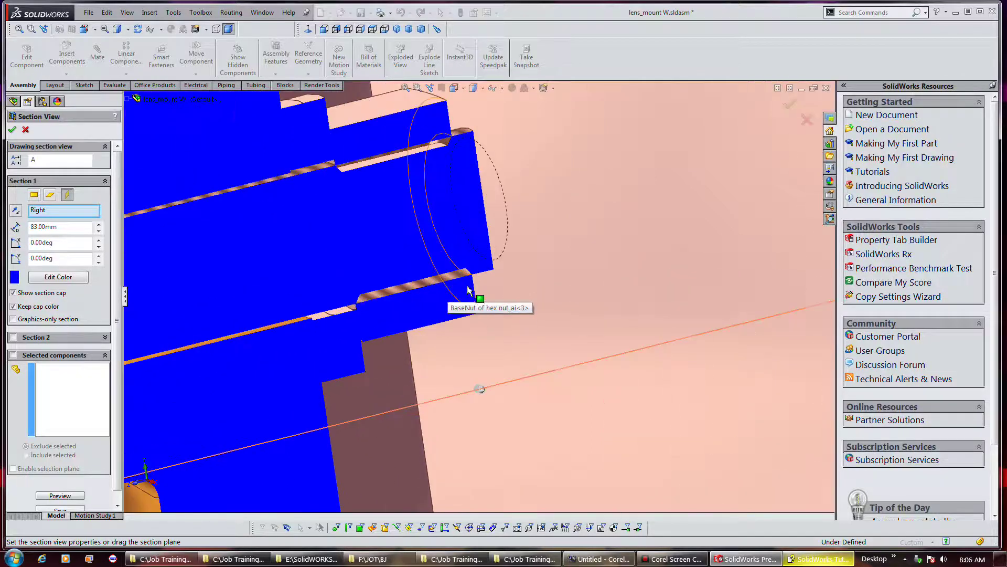
pyautogui.scroll(2, 466, 289)
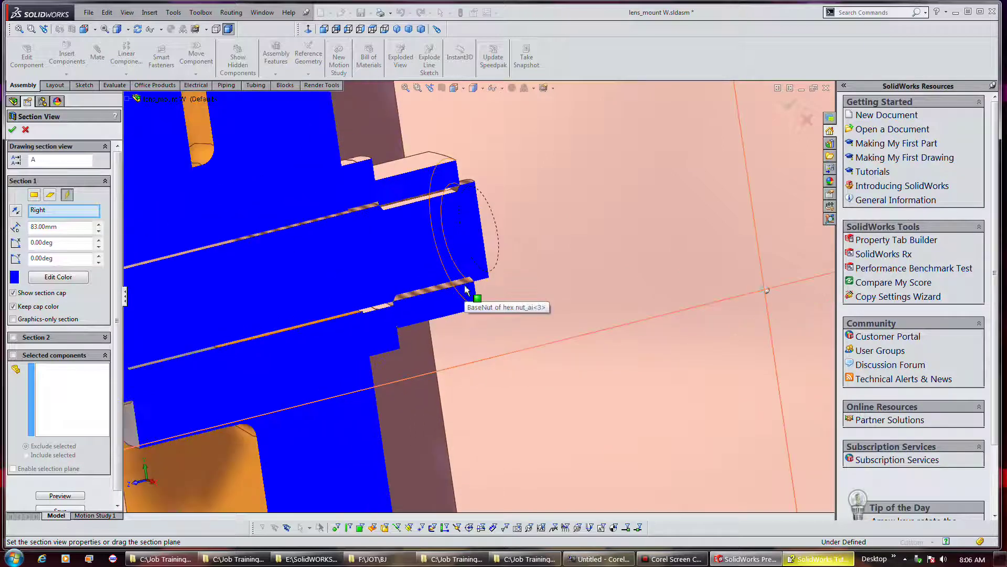
pyautogui.scroll(1, 465, 289)
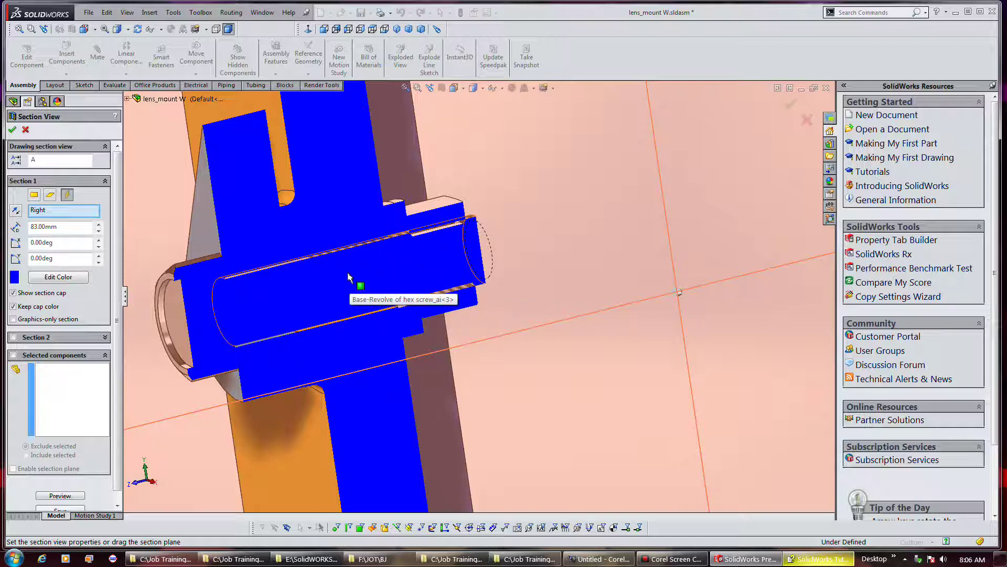
pyautogui.scroll(4, 321, 241)
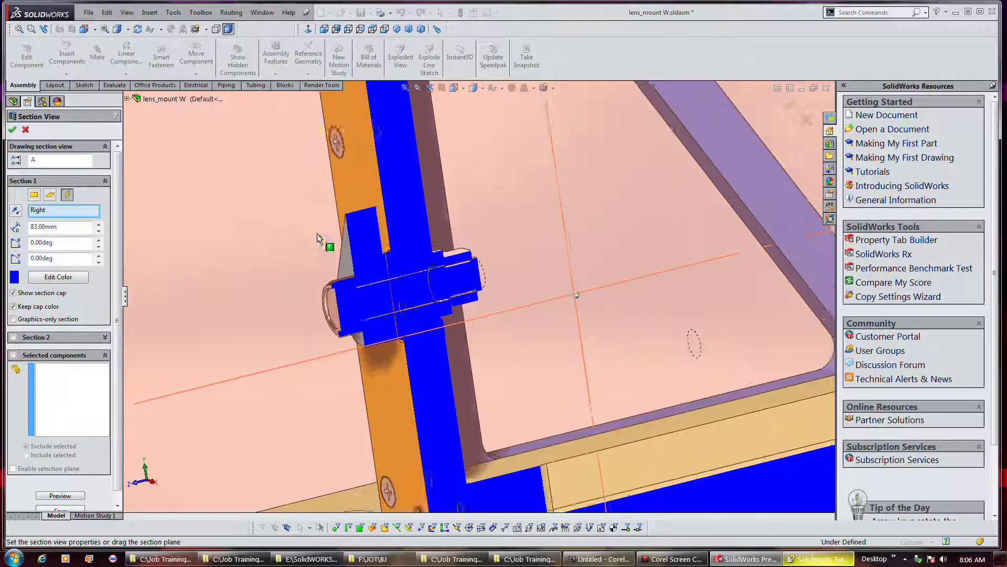
pyautogui.scroll(2, 294, 186)
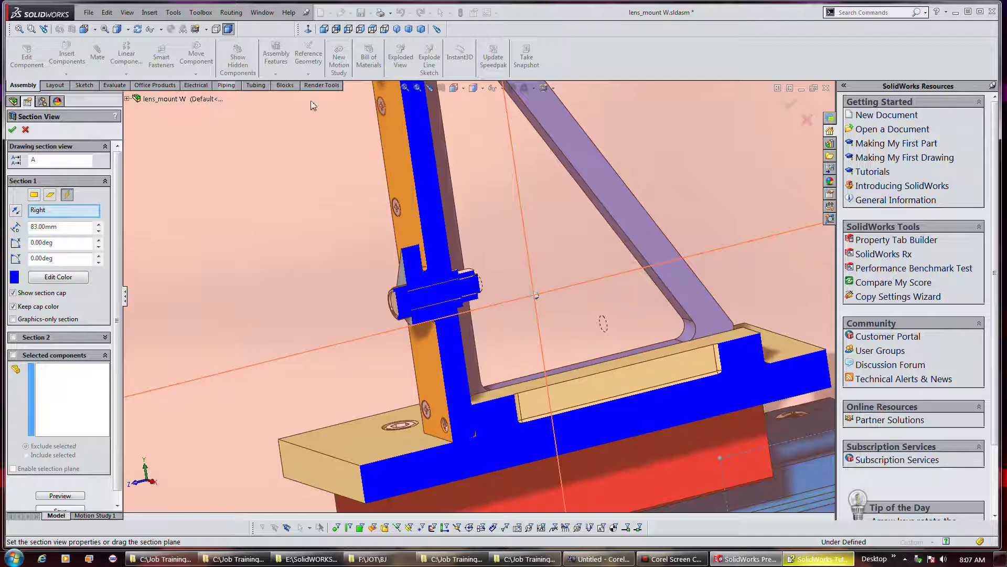
pyautogui.click(12, 130)
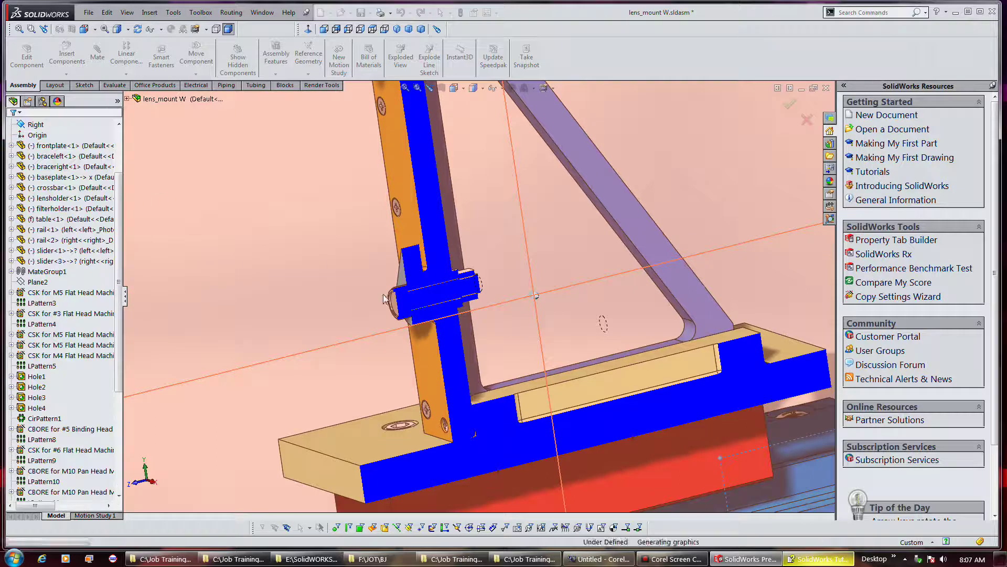
pyautogui.moveTo(483, 311)
pyautogui.mouseDown(button='middle')
pyautogui.moveTo(504, 311)
pyautogui.moveTo(482, 306)
pyautogui.mouseUp(button='middle')
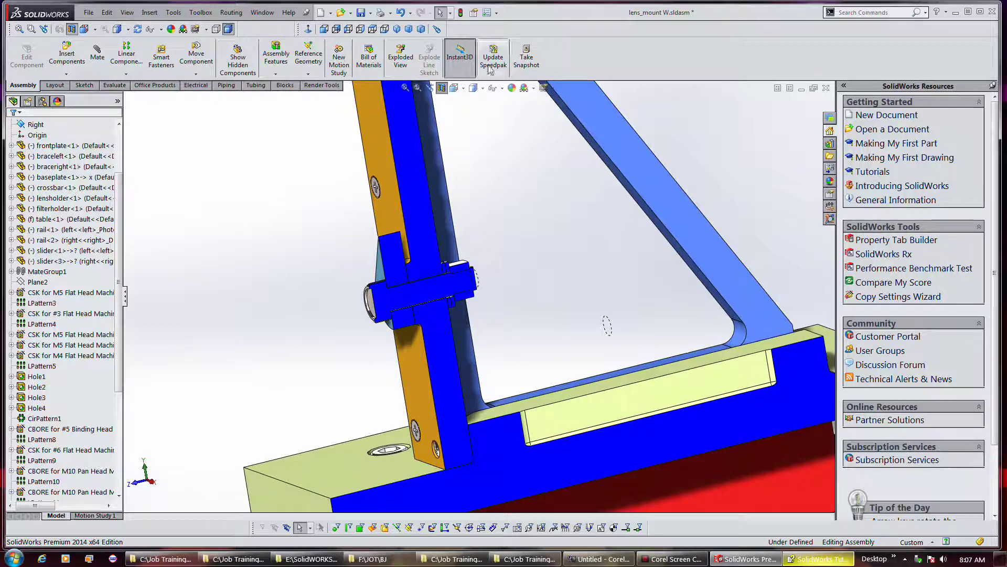
# - Turn the section view off and back on, moving its plane to a 216 mm offset from the Right plane, through a filter holder boss
pyautogui.click(440, 88)
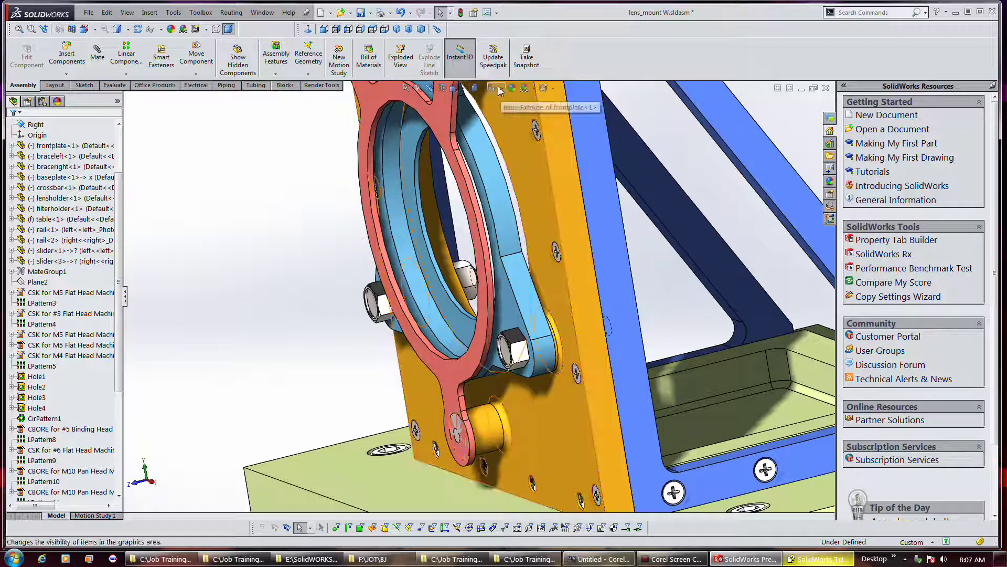
pyautogui.click(442, 88)
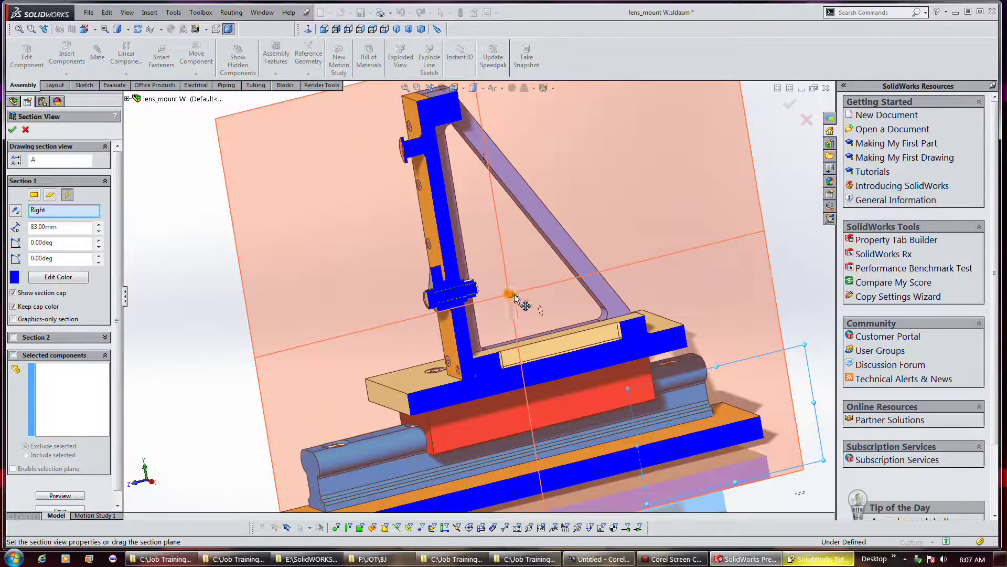
pyautogui.moveTo(515, 295); pyautogui.dragTo(566, 337)
pyautogui.scroll(-5, 495, 248)
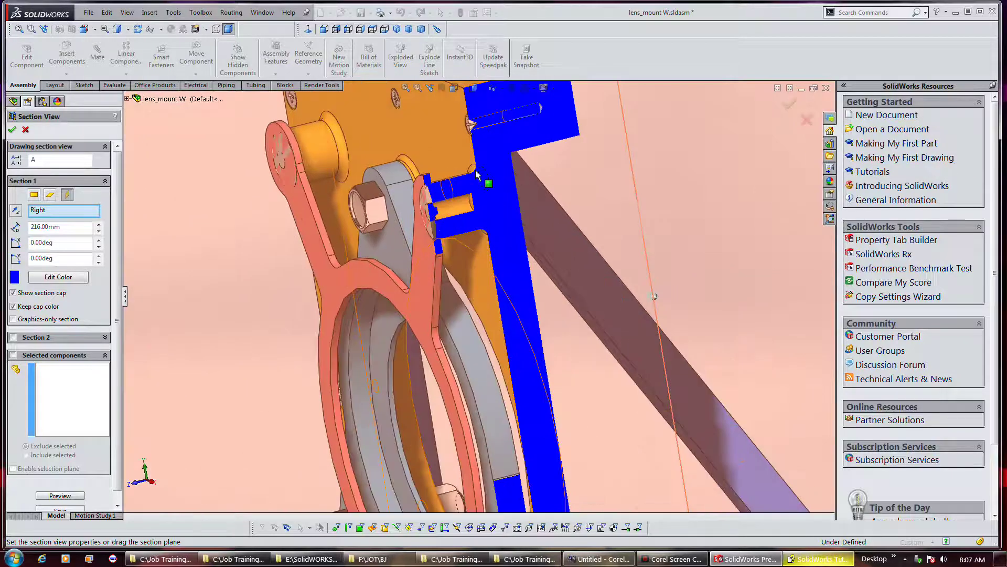
pyautogui.moveTo(492, 240); pyautogui.dragTo(479, 220, button='middle')
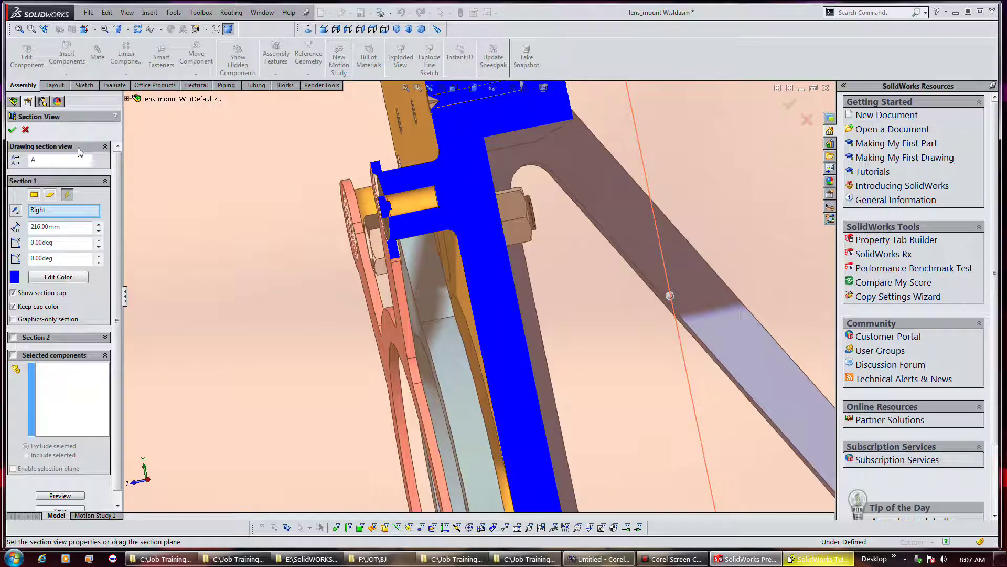
pyautogui.click(11, 130)
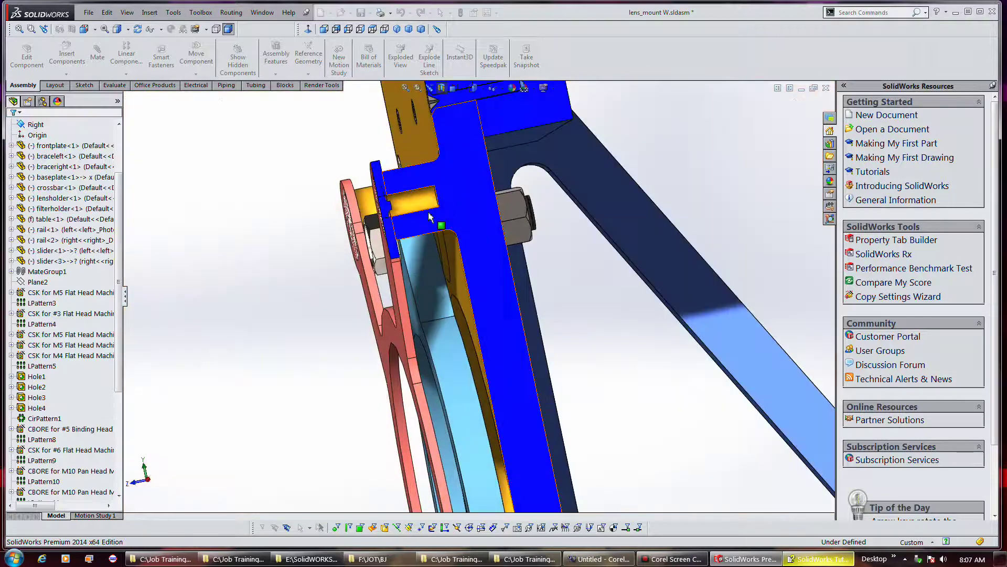
# - Examine how far the filter holder's countersunk elevator bolt reaches into the front plate hole
pyautogui.scroll(-5, 405, 215)
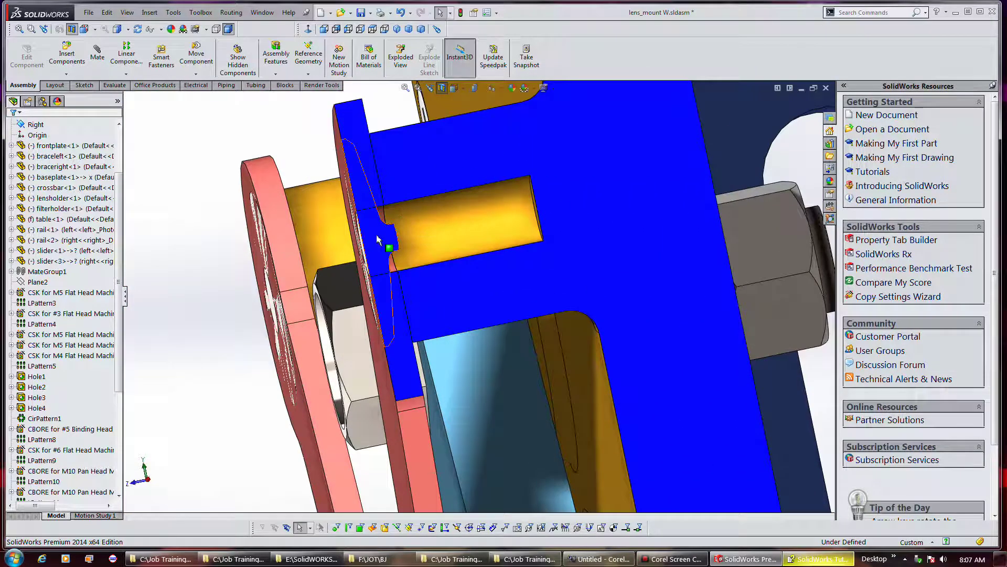
pyautogui.click(376, 239)
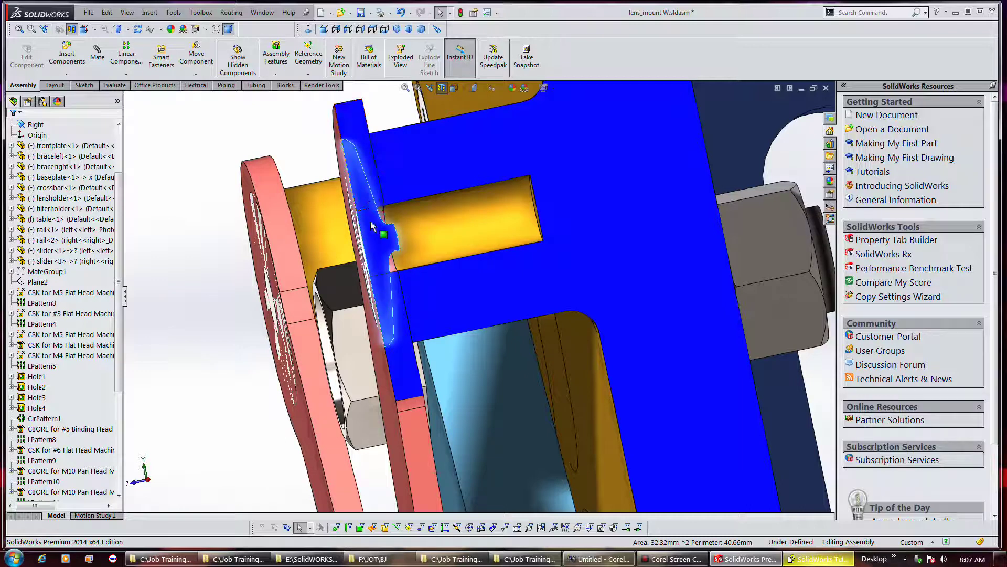
pyautogui.moveTo(425, 251); pyautogui.dragTo(376, 275, button='middle')
pyautogui.click(371, 277)
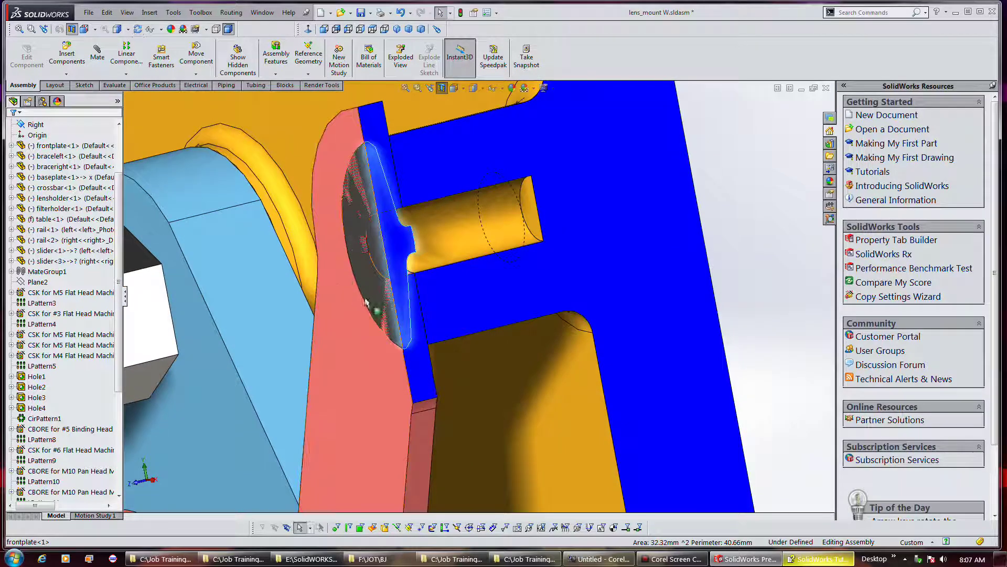
pyautogui.scroll(-2, 402, 255)
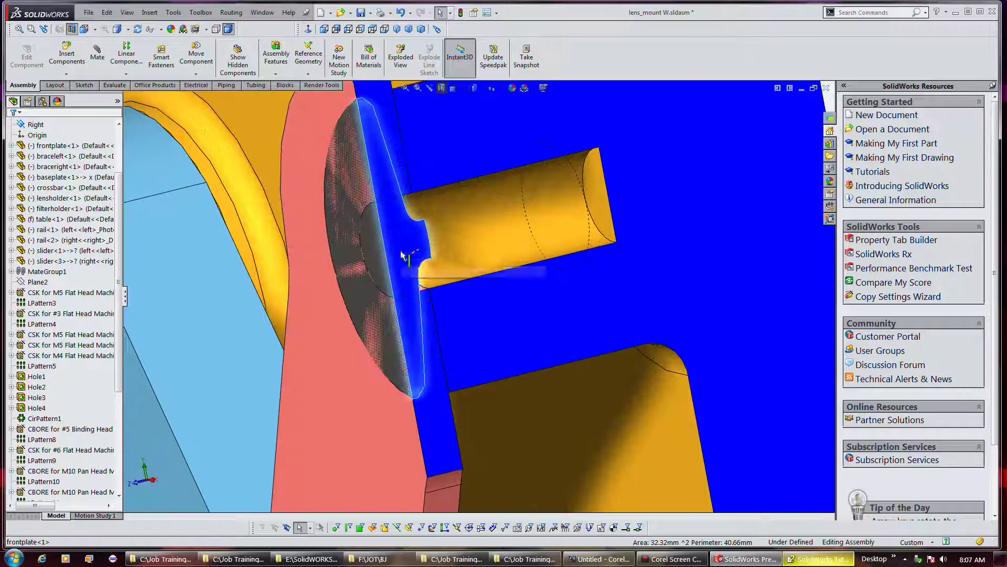
pyautogui.moveTo(478, 264); pyautogui.dragTo(441, 265, button='middle')
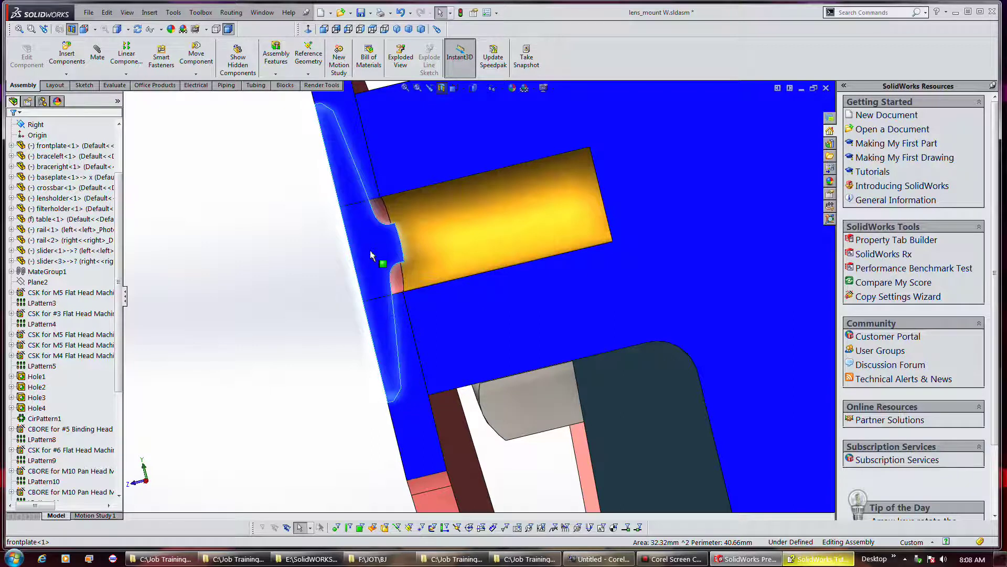
pyautogui.scroll(4, 370, 250)
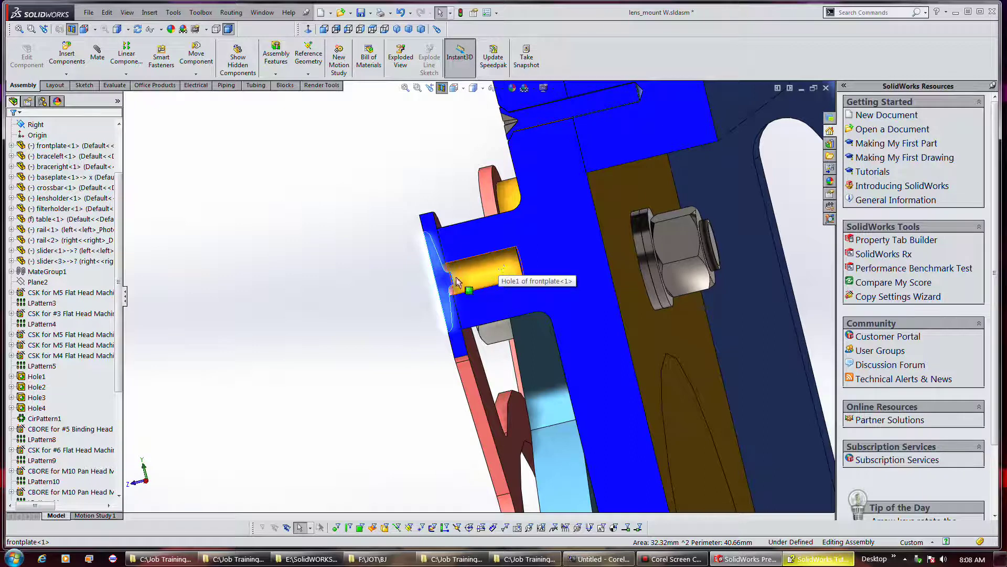
pyautogui.scroll(-5, 462, 278)
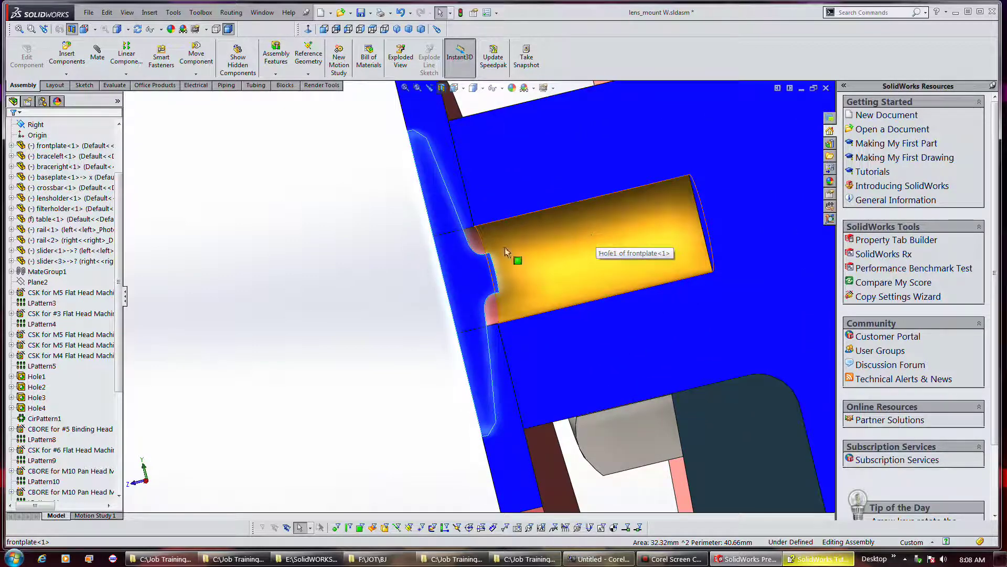
pyautogui.click(457, 264)
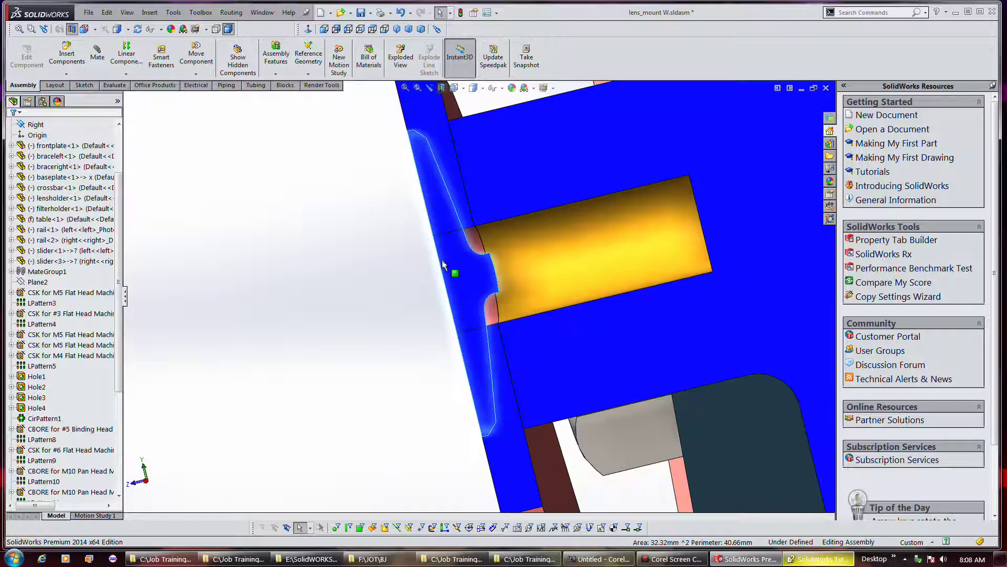
pyautogui.scroll(3, 447, 257)
pyautogui.moveTo(444, 272); pyautogui.dragTo(513, 255, button='middle')
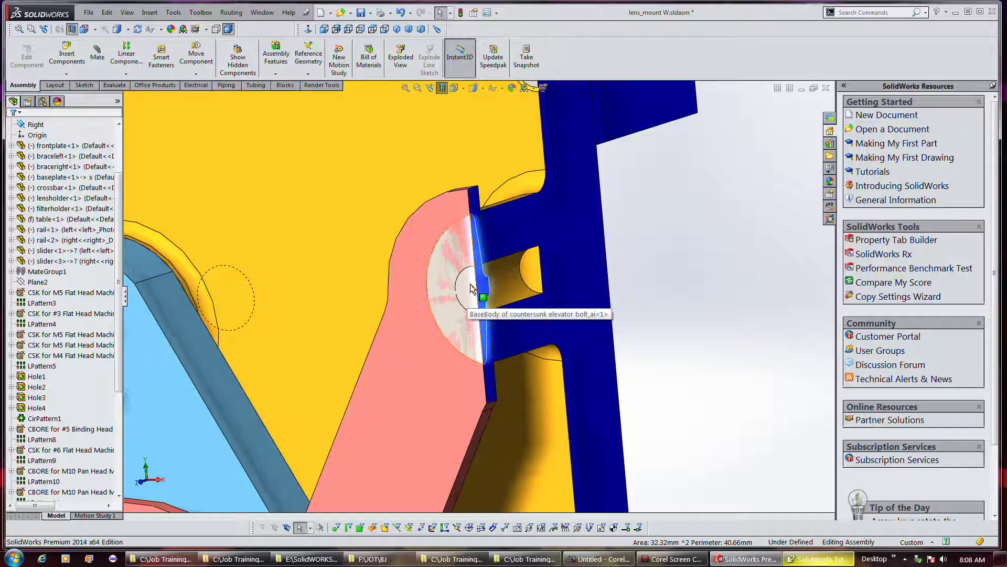
pyautogui.moveTo(513, 285); pyautogui.dragTo(499, 282, button='middle')
pyautogui.click(445, 270)
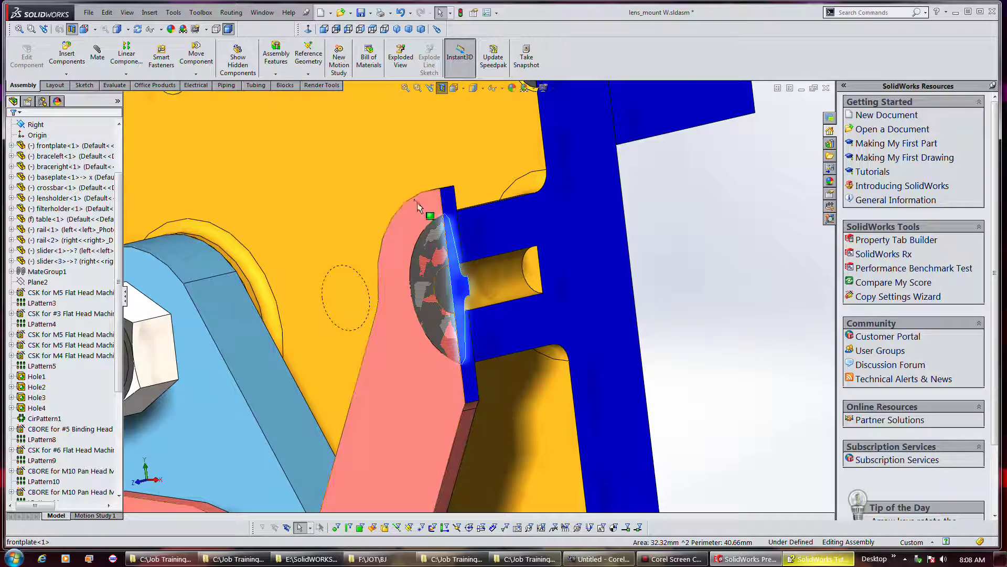
pyautogui.scroll(3, 417, 205)
pyautogui.scroll(3, 417, 205)
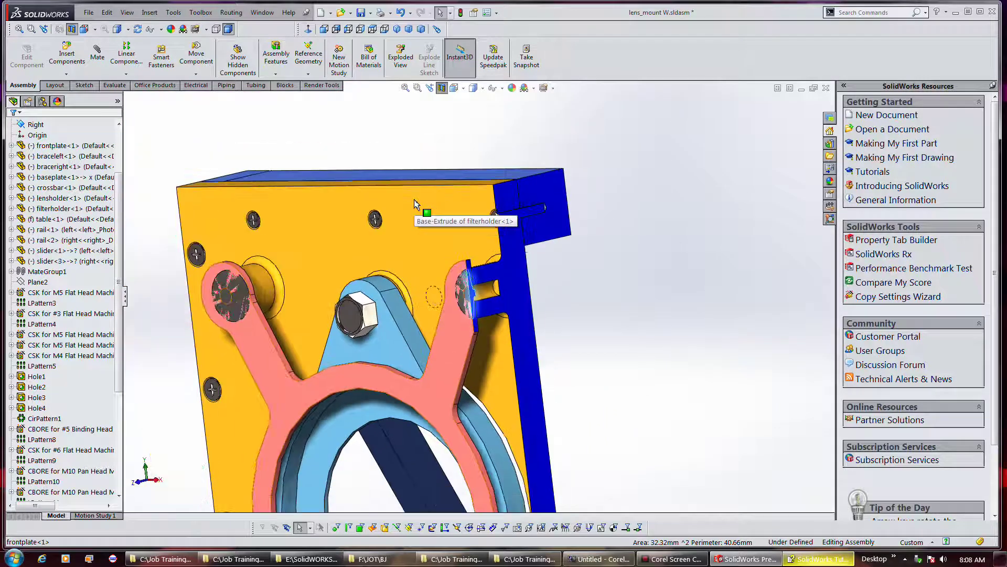
pyautogui.scroll(2, 416, 210)
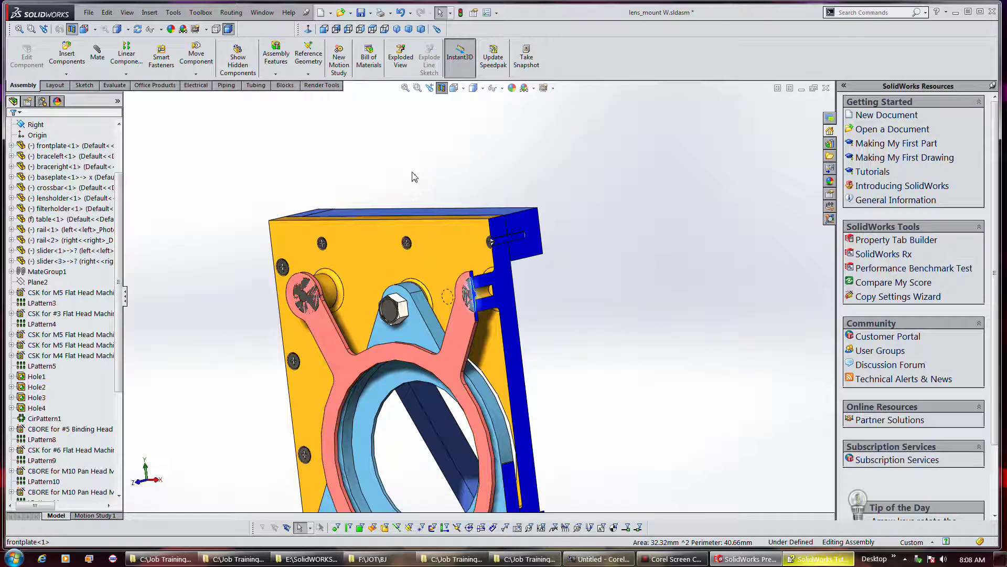
pyautogui.scroll(2, 416, 174)
pyautogui.scroll(2, 416, 174)
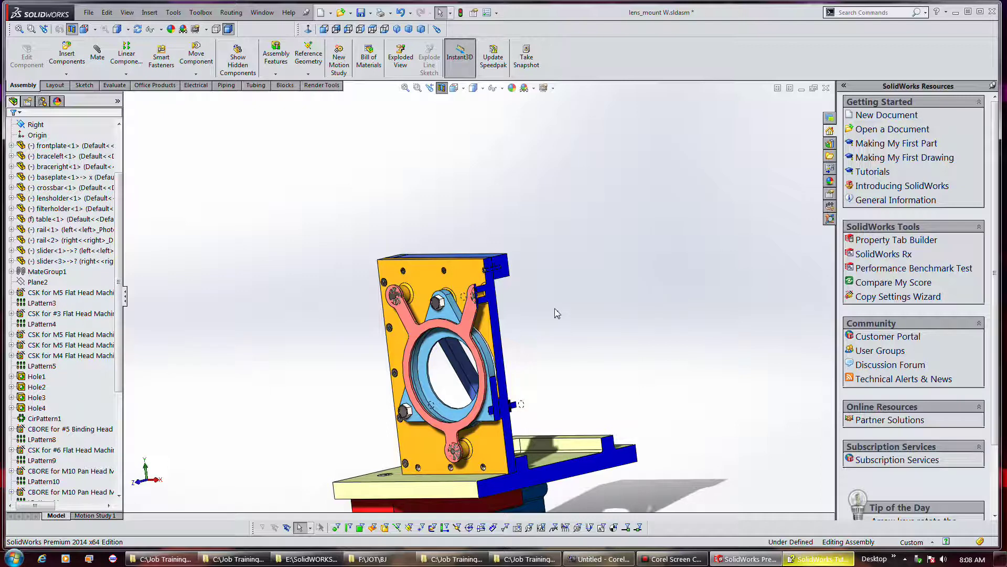
pyautogui.scroll(2, 557, 313)
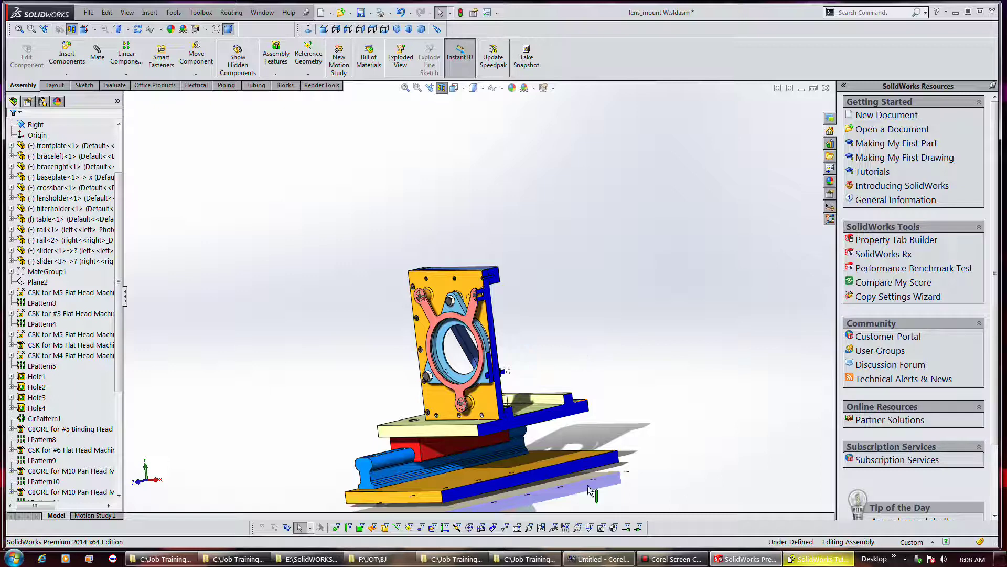
# - Display and inspect the dimensions of the countersunk elevator bolt on the filter holder arm beside the right brace
pyautogui.scroll(-5, 476, 273)
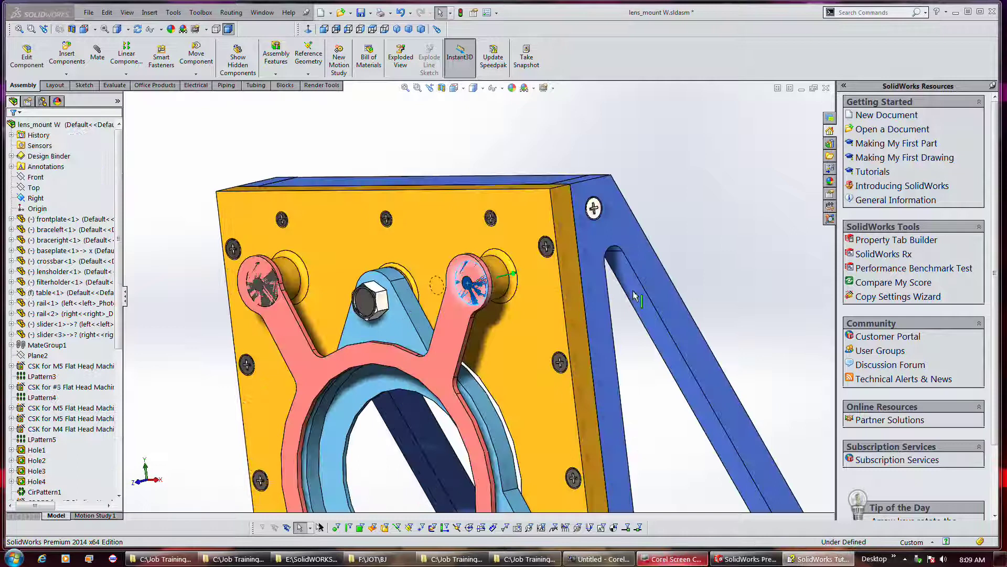
pyautogui.doubleClick(474, 274)
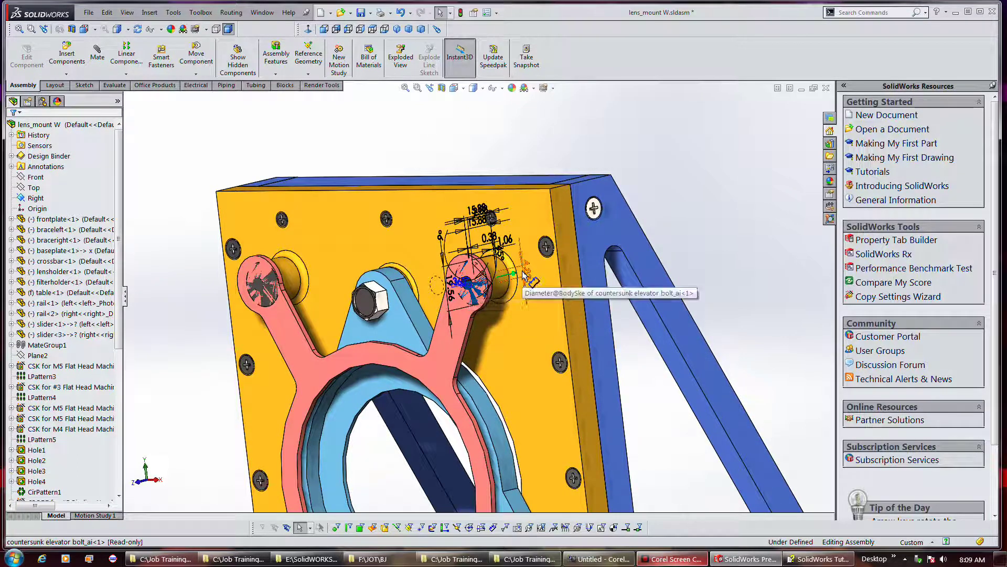
pyautogui.scroll(-3, 494, 286)
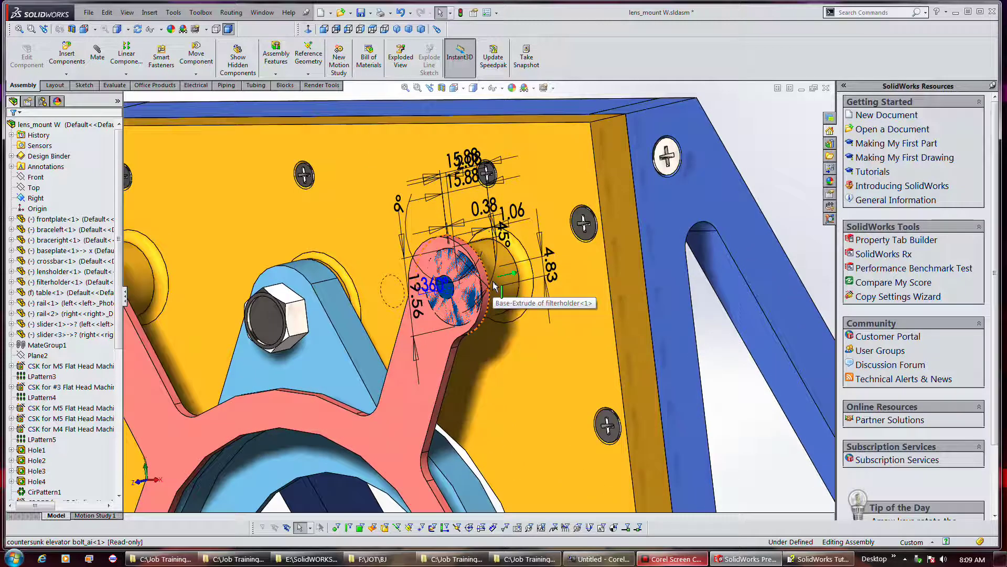
pyautogui.scroll(-2, 494, 286)
pyautogui.moveTo(517, 278); pyautogui.dragTo(496, 265, button='middle')
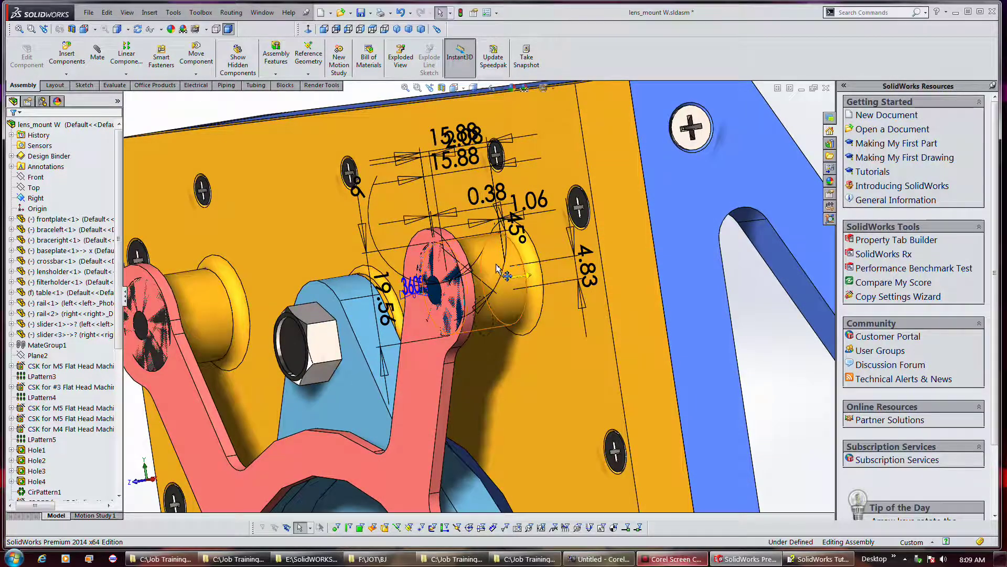
pyautogui.scroll(3, 495, 265)
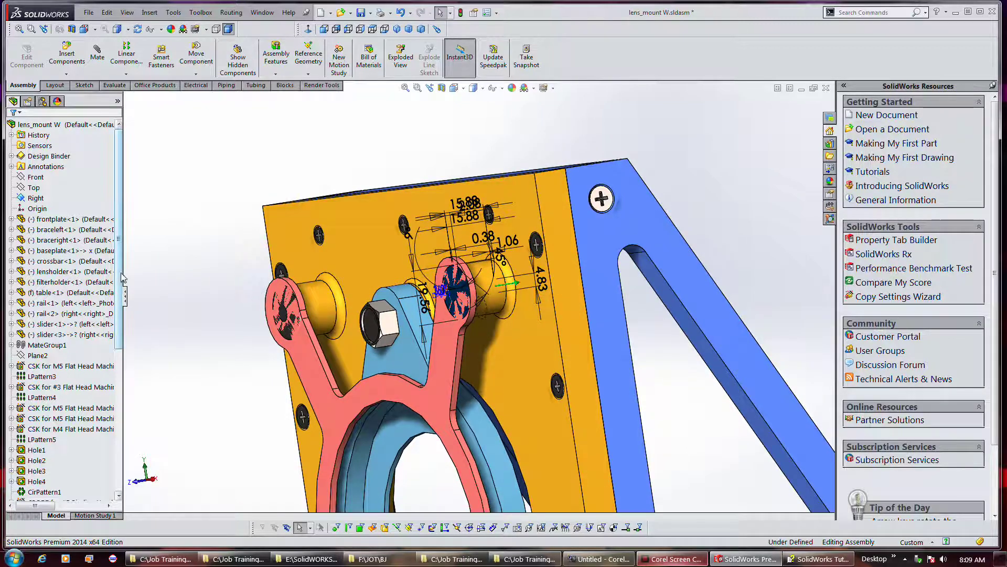
# - Try to edit in place the countersunk elevator bolt on the filter holder arm farther from the right brace
pyautogui.moveTo(122, 273); pyautogui.dragTo(142, 386)
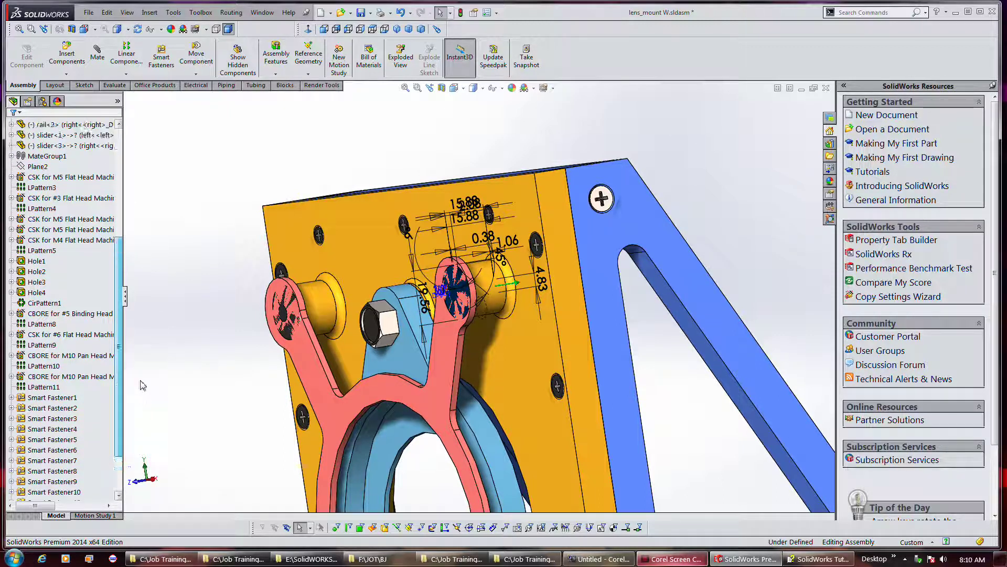
pyautogui.rightClick(284, 323)
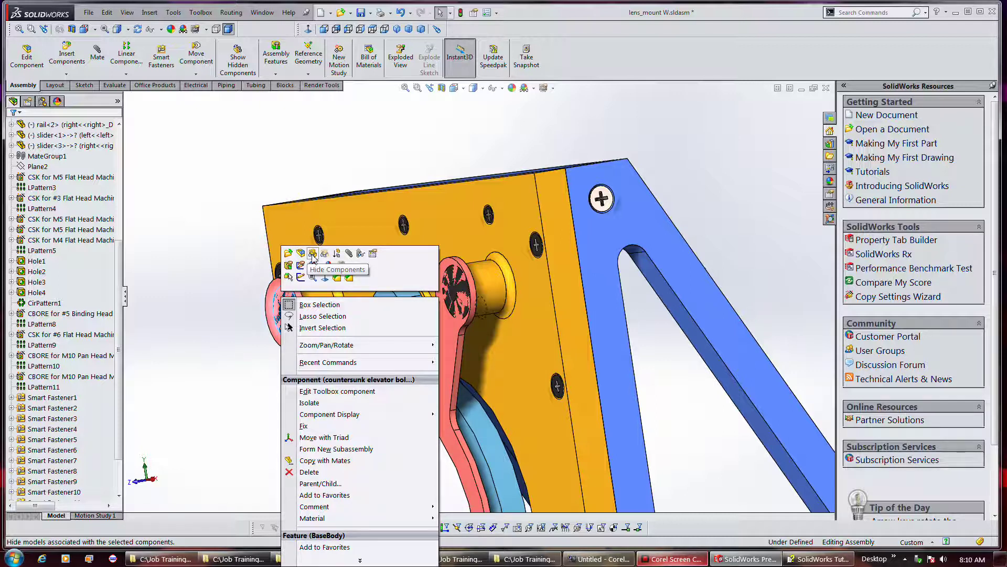
pyautogui.click(300, 253)
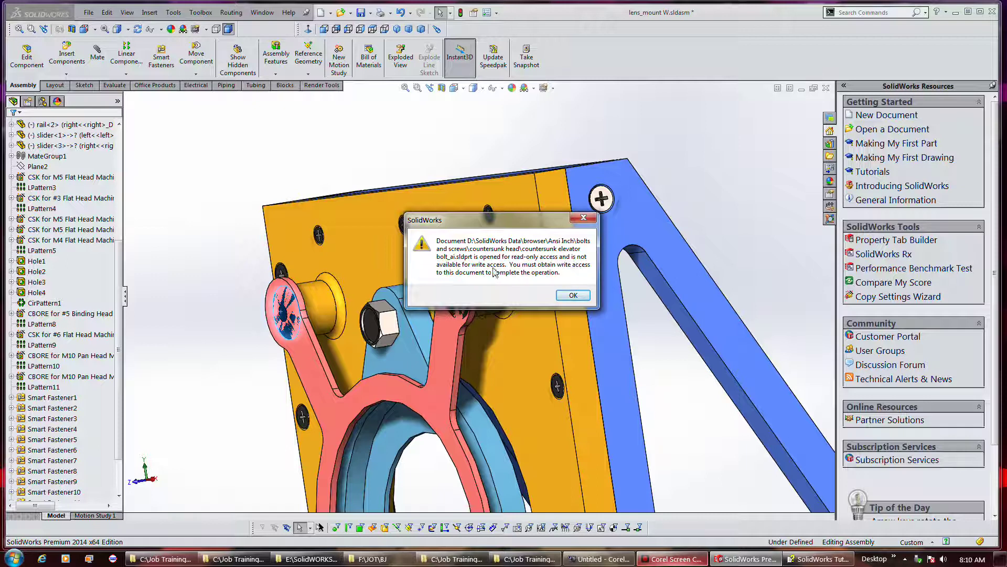
pyautogui.click(575, 296)
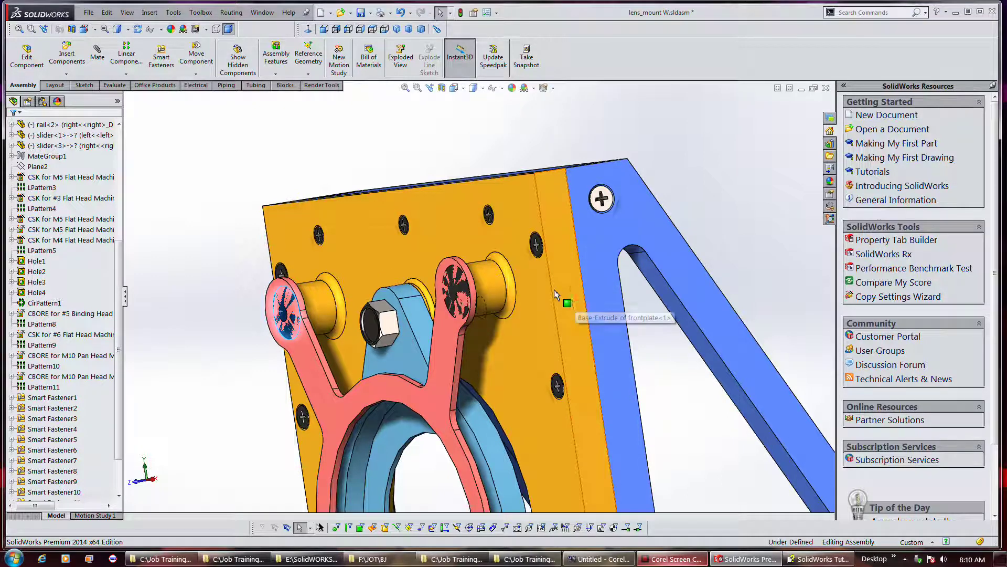
pyautogui.click(301, 304)
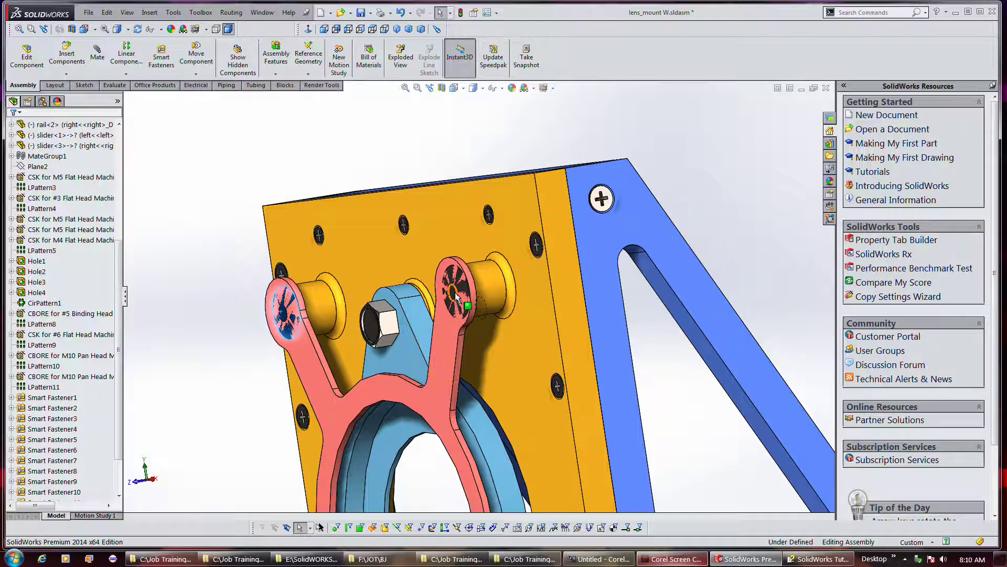
# - Open the countersunk elevator bolt as a separate part and examine its head, neck and shank from several directions
pyautogui.click(674, 558)
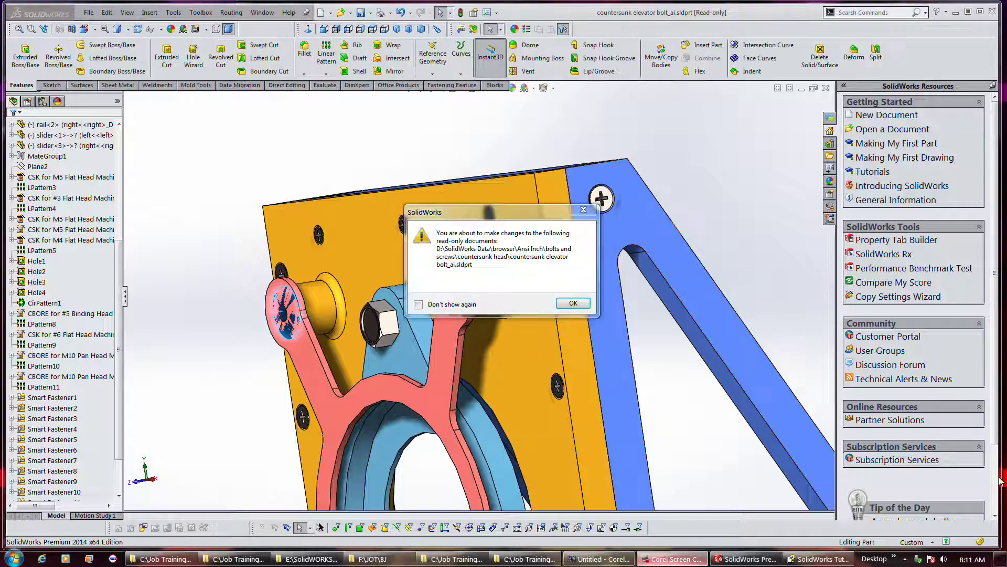
pyautogui.click(573, 303)
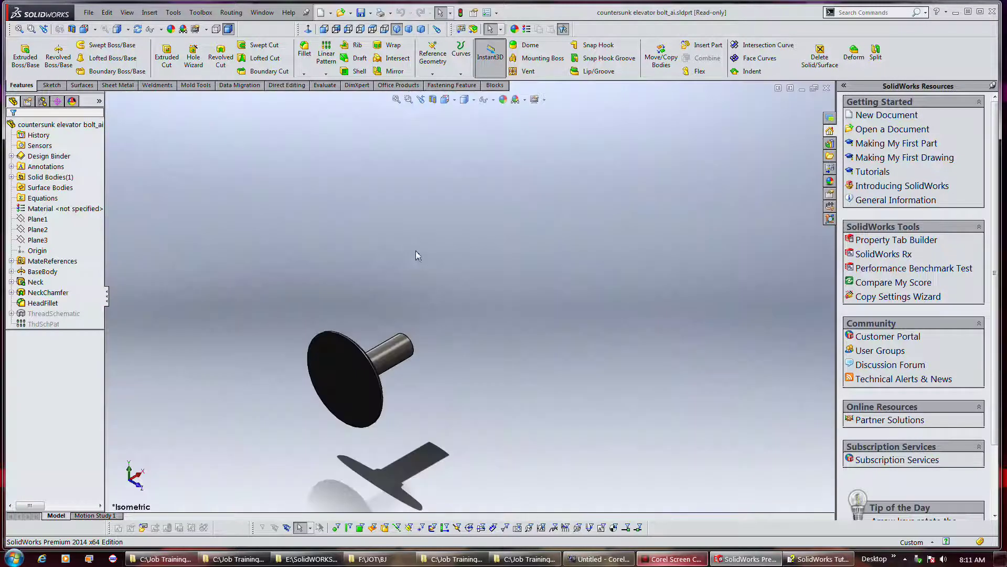
pyautogui.moveTo(507, 296); pyautogui.dragTo(414, 302, button='middle')
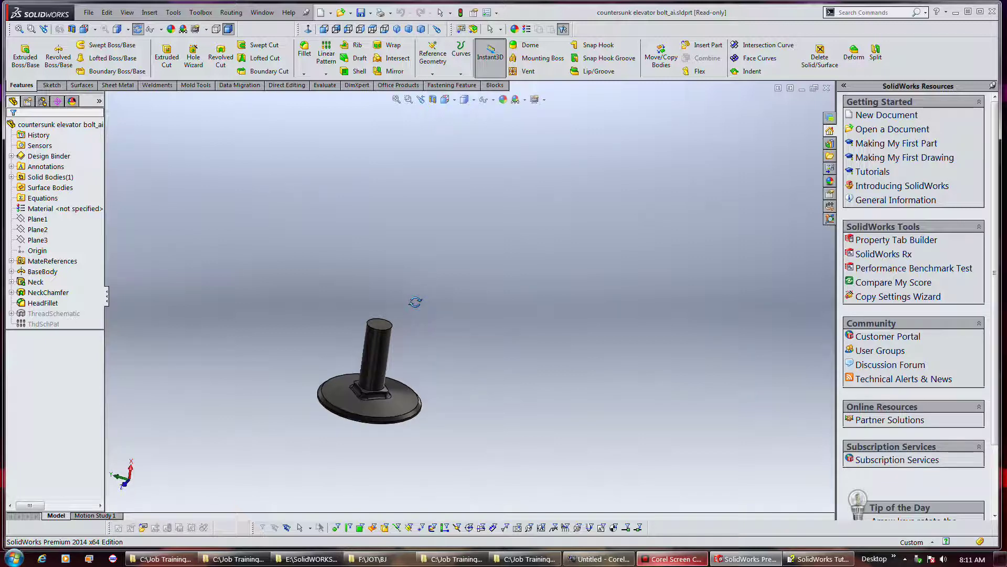
pyautogui.moveTo(415, 302); pyautogui.dragTo(411, 282, button='middle')
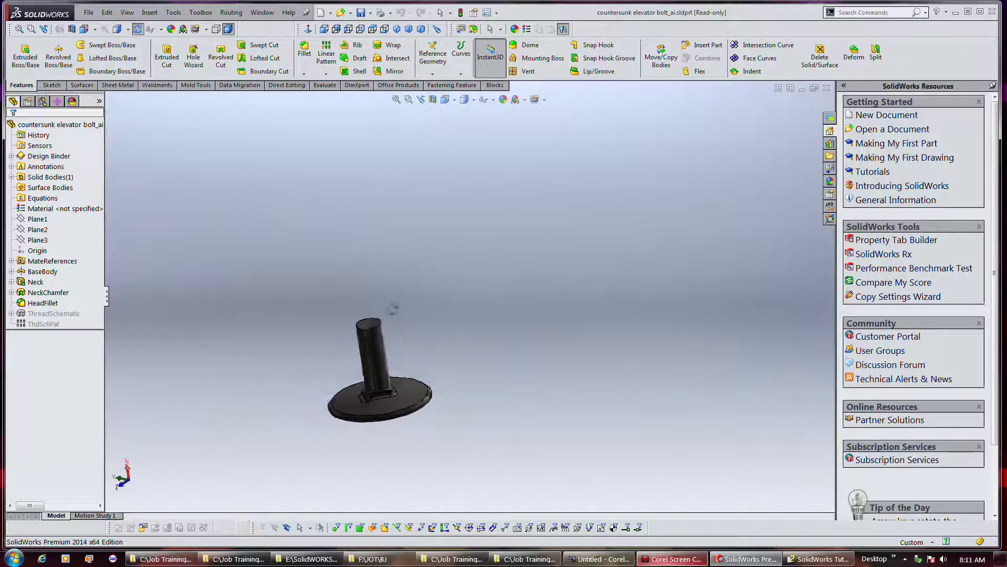
pyautogui.moveTo(376, 248); pyautogui.dragTo(372, 228, button='middle')
pyautogui.moveTo(378, 276); pyautogui.dragTo(279, 217, button='middle')
pyautogui.scroll(-1, 279, 218)
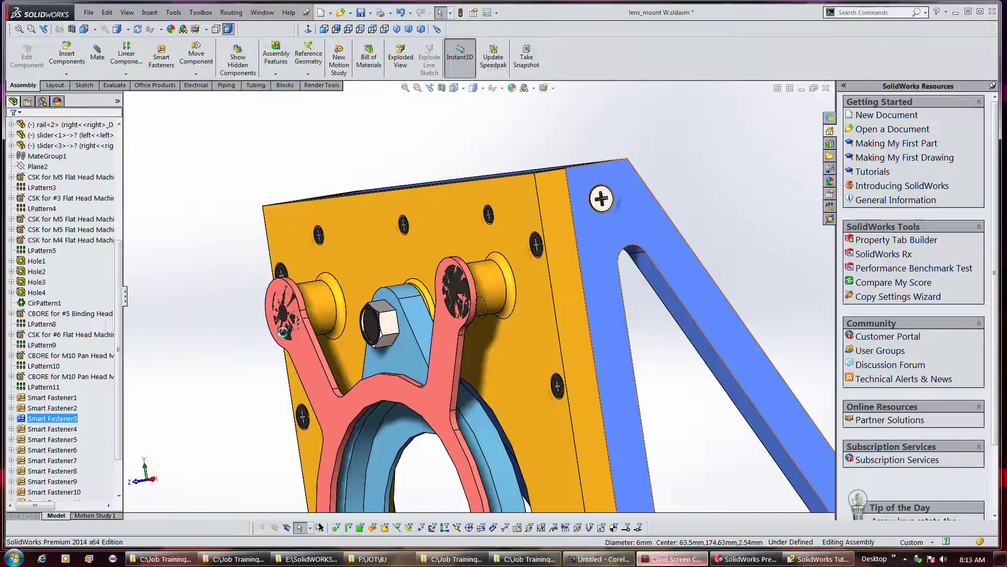
# - Check in the lens_mount W assembly which screws belong to Smart Fastener1, Smart Fastener2 and Smart Fastener3
pyautogui.keyDown('ctrl'); pyautogui.click(66, 399); pyautogui.keyUp('ctrl')
pyautogui.click(66, 419)
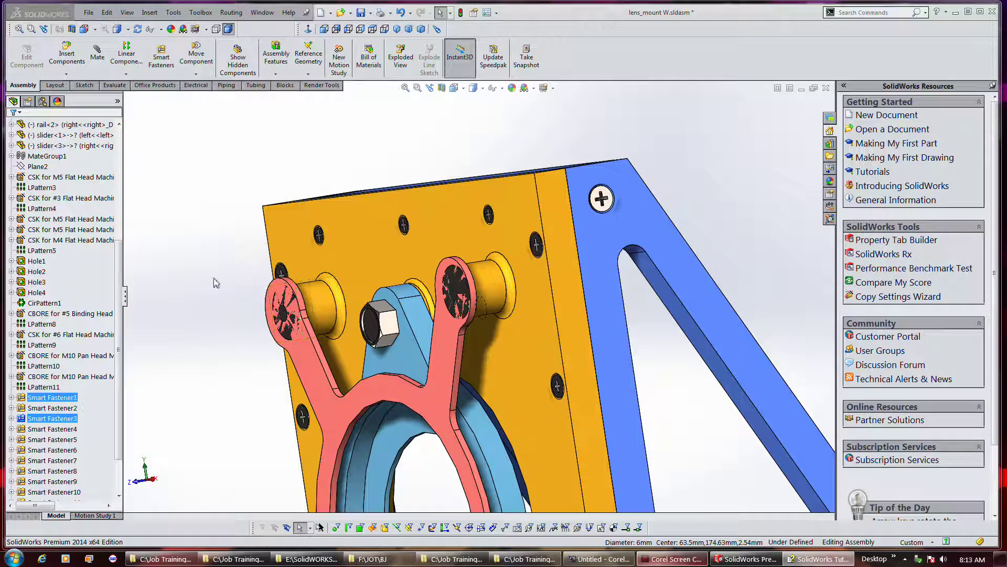
pyautogui.click(249, 212)
pyautogui.scroll(5, 246, 204)
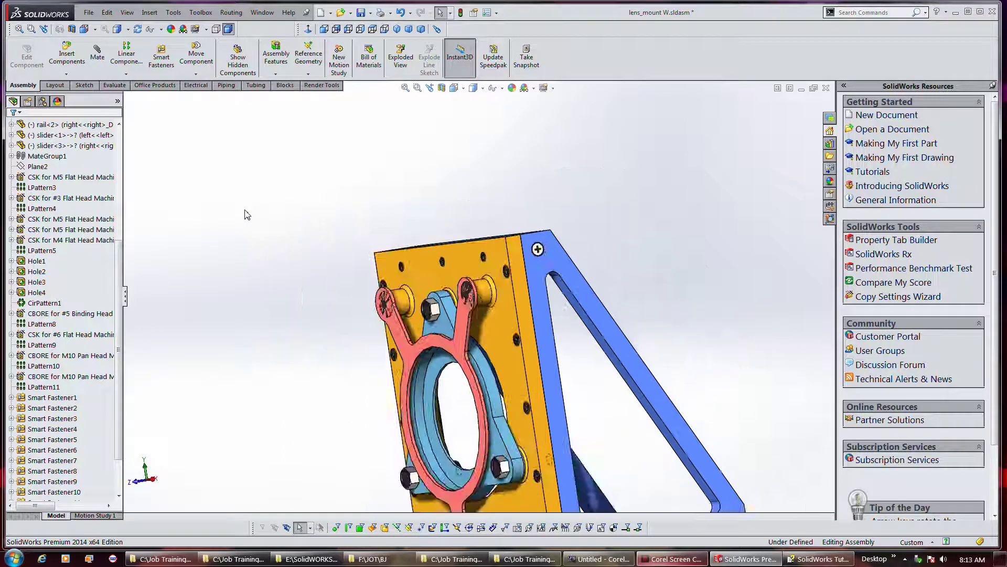
pyautogui.click(71, 422)
pyautogui.click(77, 407)
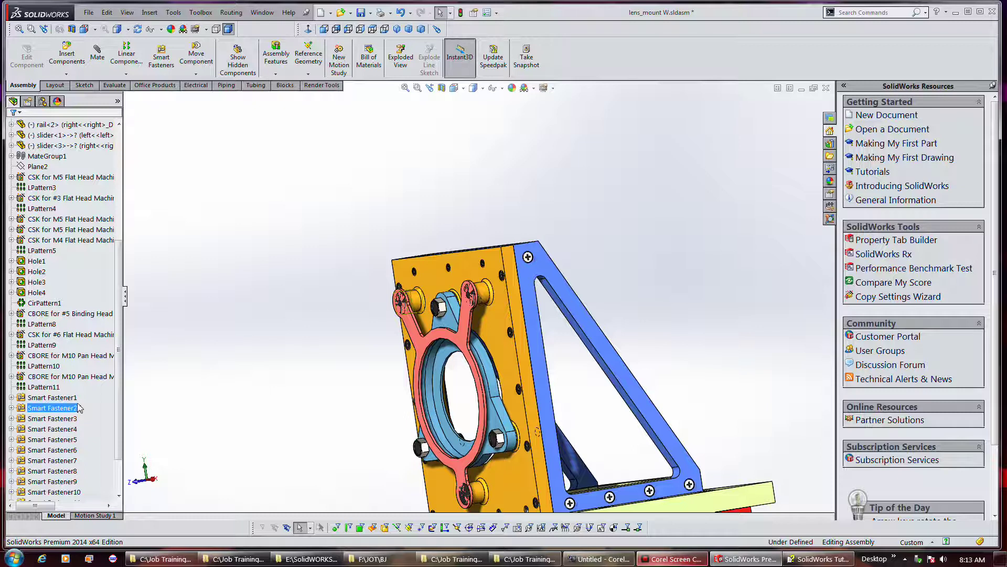
# - Open Smart Fastener1 for editing, review its fastener type, size, length and thread settings, and leave without changing anything
pyautogui.click(77, 398)
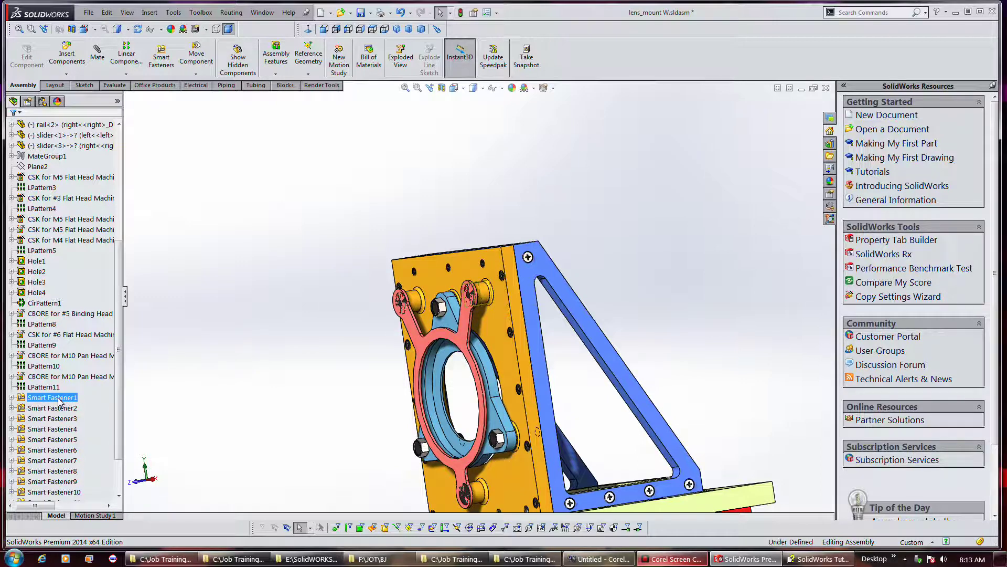
pyautogui.rightClick(59, 402)
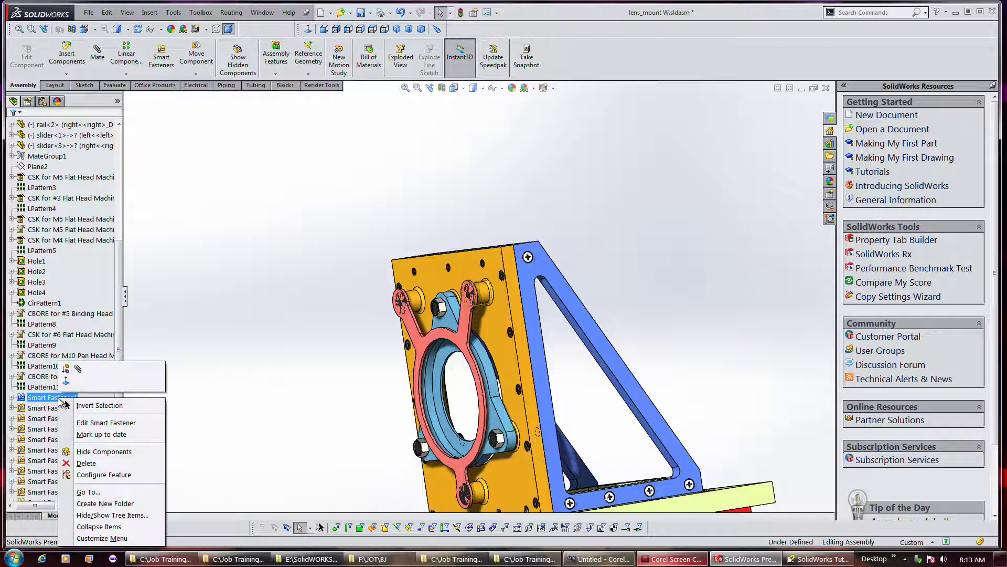
pyautogui.click(83, 423)
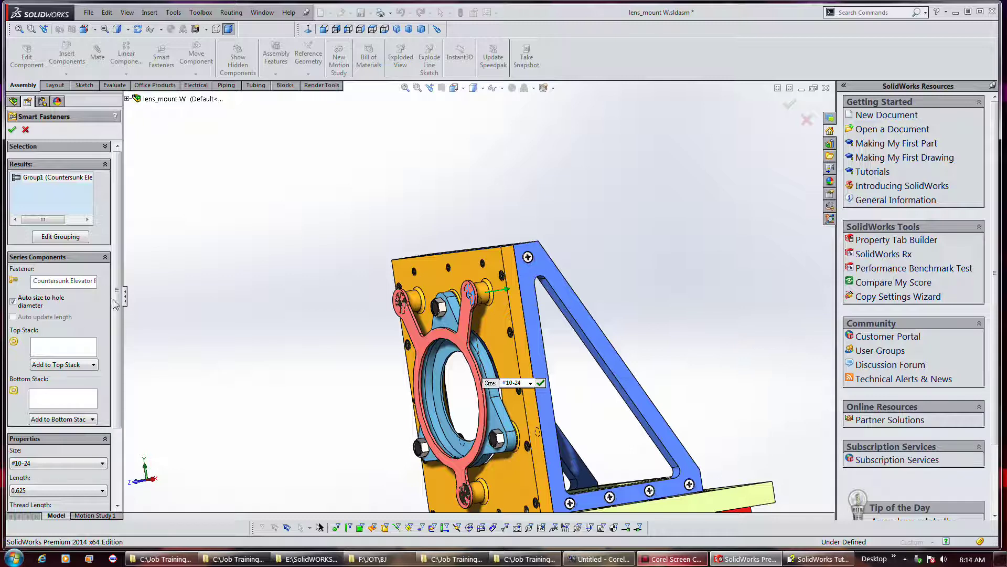
pyautogui.scroll(-3, 112, 296)
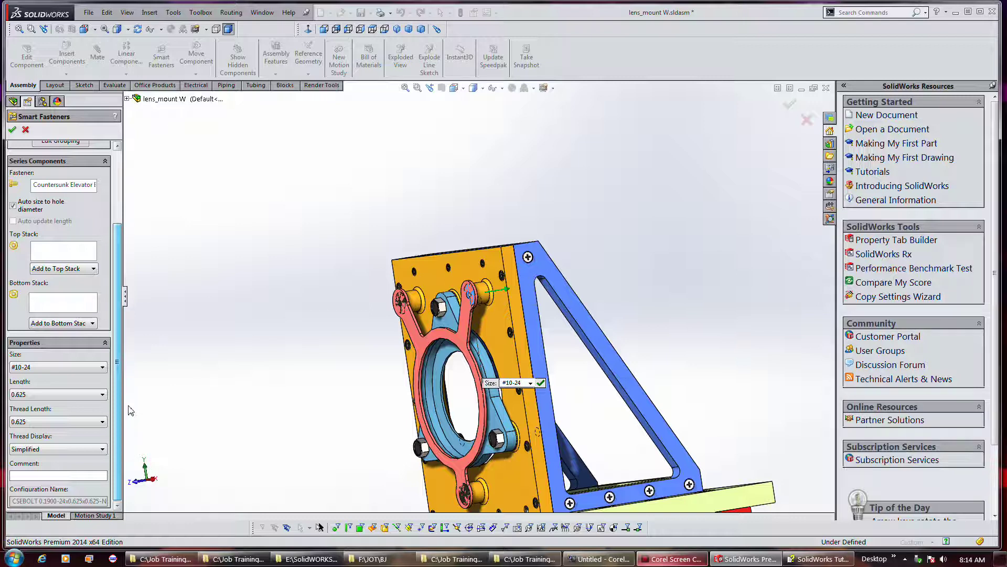
pyautogui.scroll(3, 78, 315)
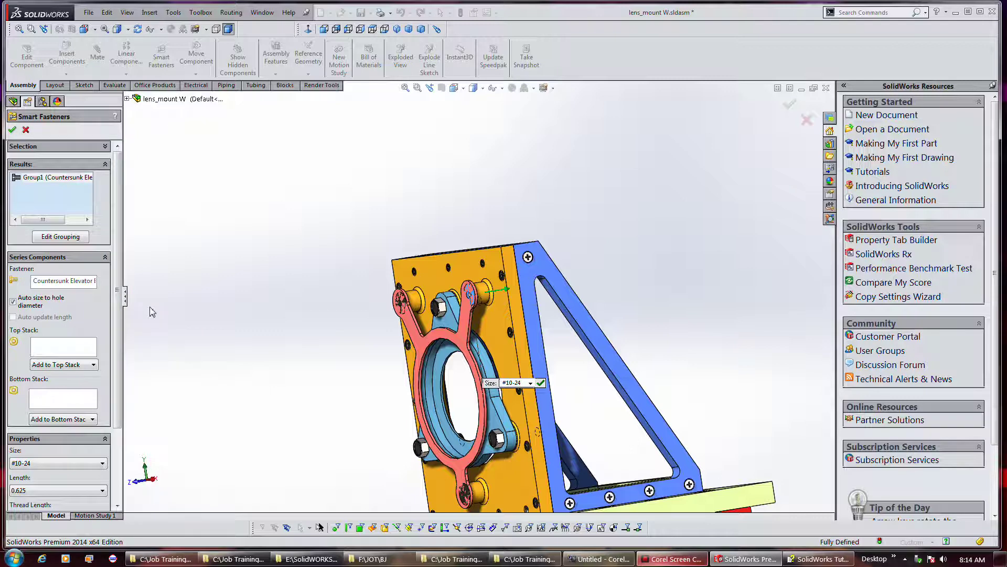
pyautogui.click(26, 129)
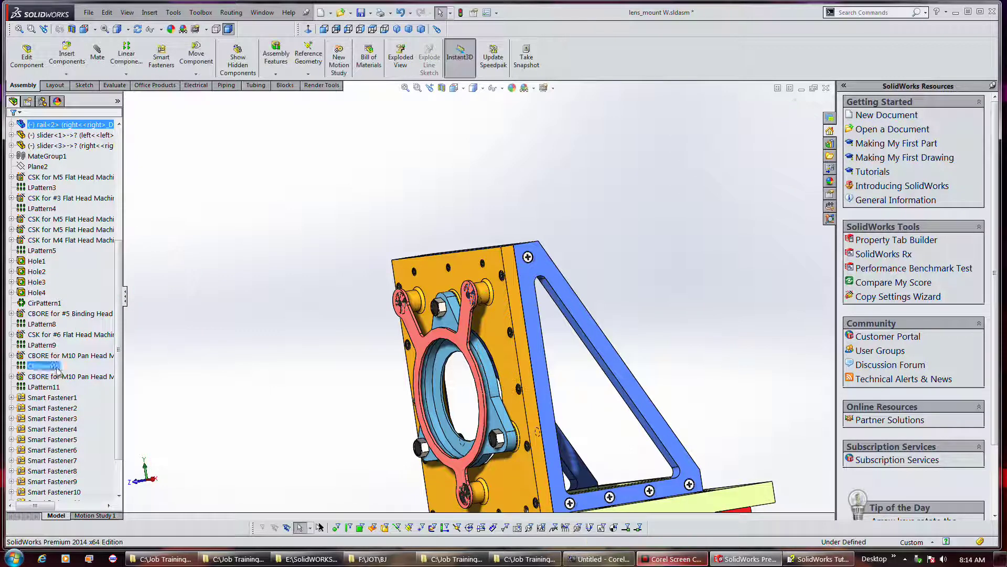
# - Expand Smart Fastener1 to its countersunk elevator bolt and examine the filter holder arms and bosses from the side
pyautogui.click(52, 397)
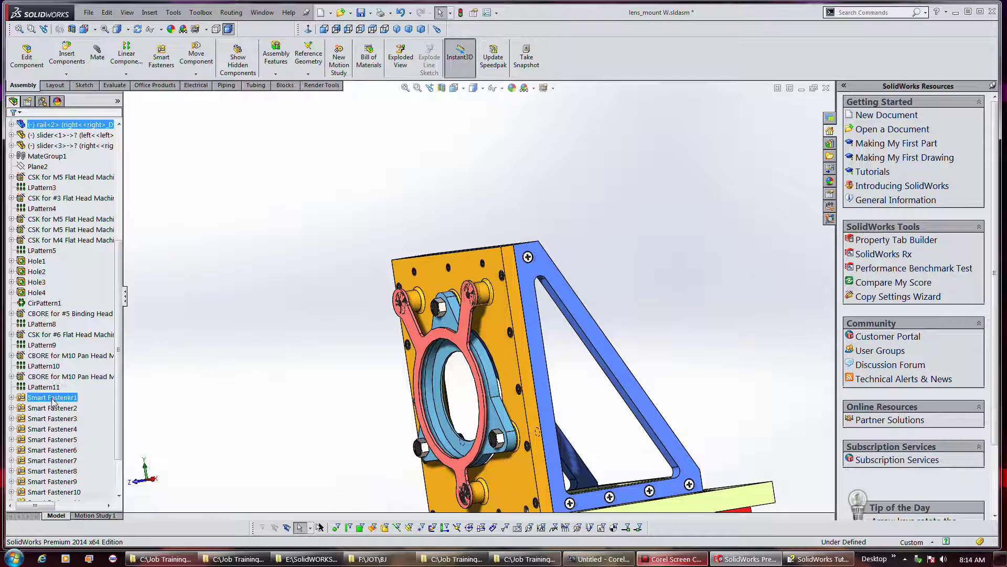
pyautogui.click(11, 398)
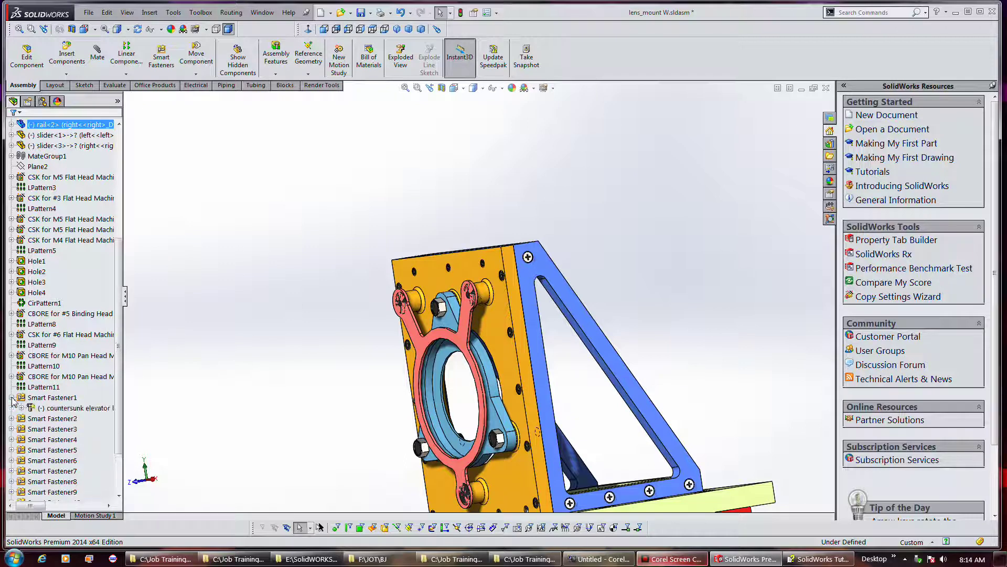
pyautogui.click(51, 418)
pyautogui.click(44, 410)
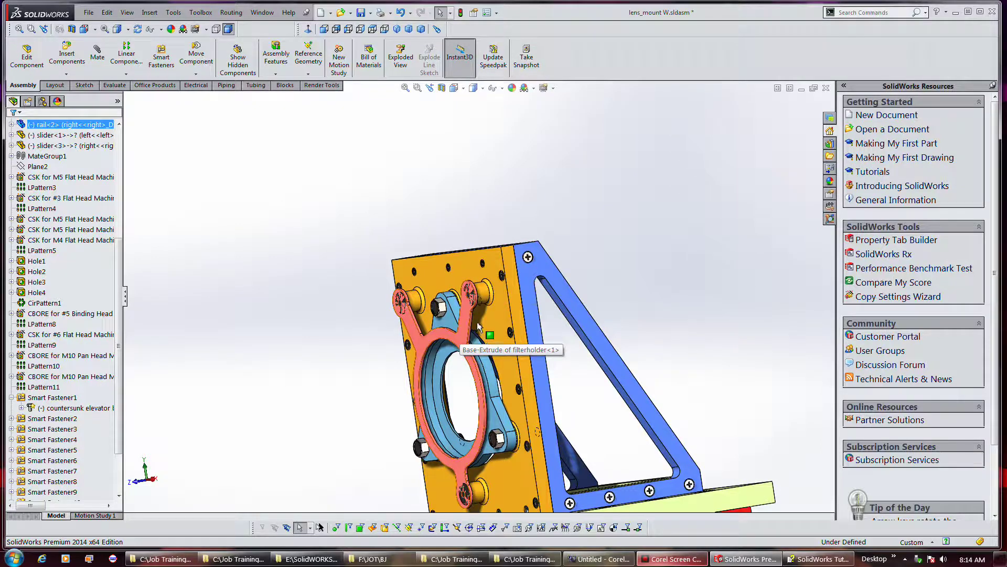
pyautogui.scroll(-5, 463, 325)
pyautogui.moveTo(467, 317)
pyautogui.mouseDown(button='middle')
pyautogui.moveTo(455, 315)
pyautogui.moveTo(462, 319)
pyautogui.mouseUp(button='middle')
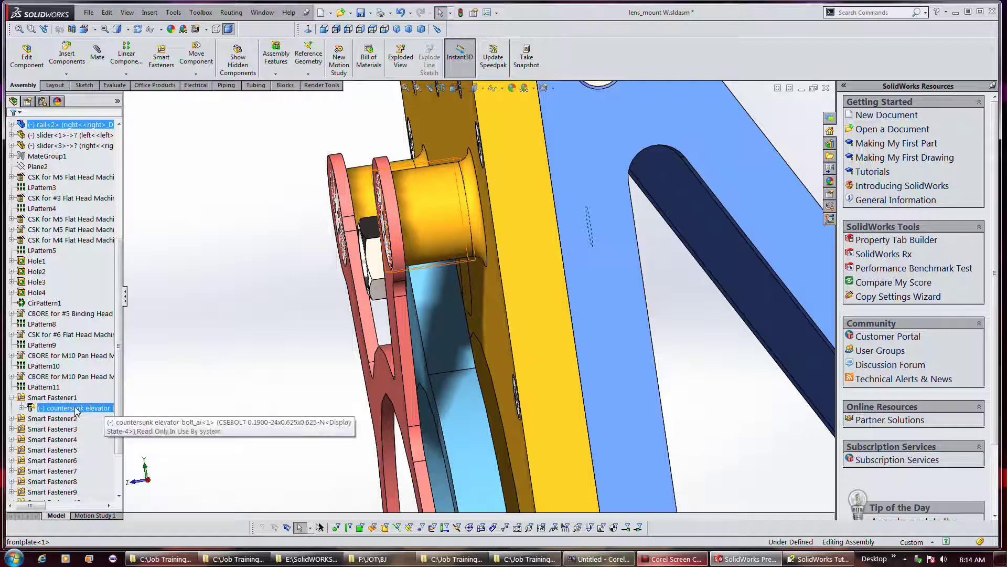
# - Flip the alignment of the coincident mate between Smart Fastener1's countersunk elevator bolt and the filter holder, without viewing the affected mates
pyautogui.click(21, 408)
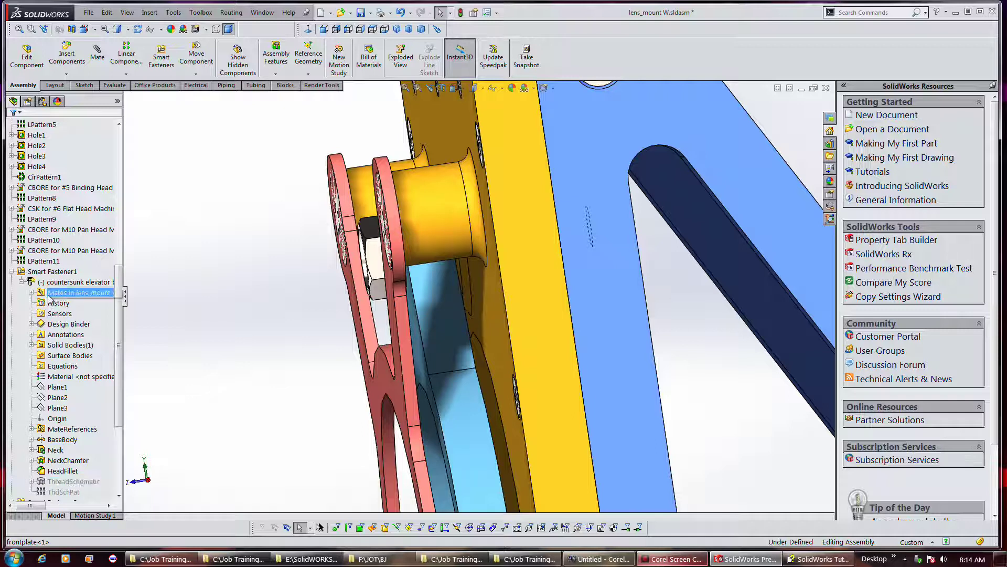
pyautogui.click(31, 293)
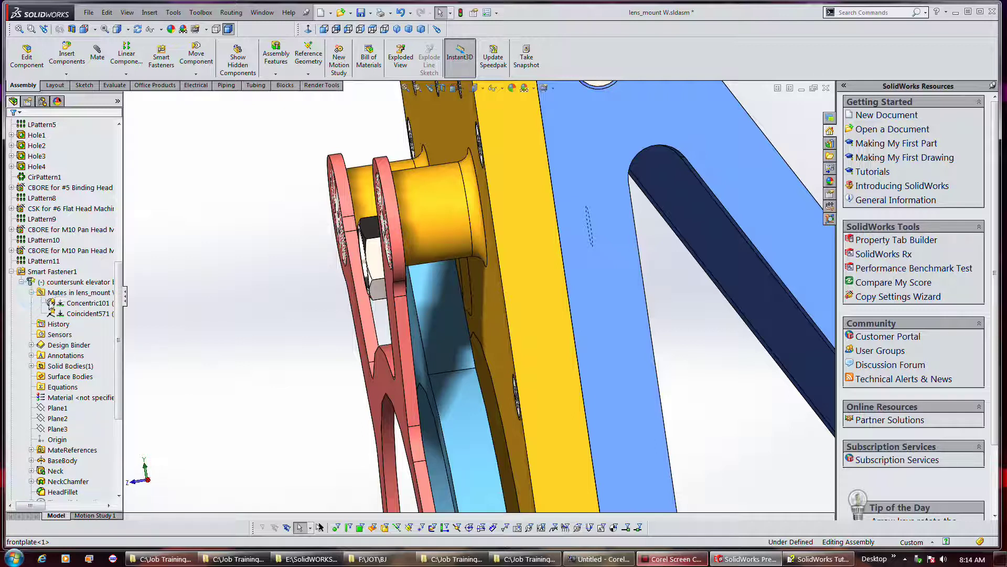
pyautogui.click(70, 317)
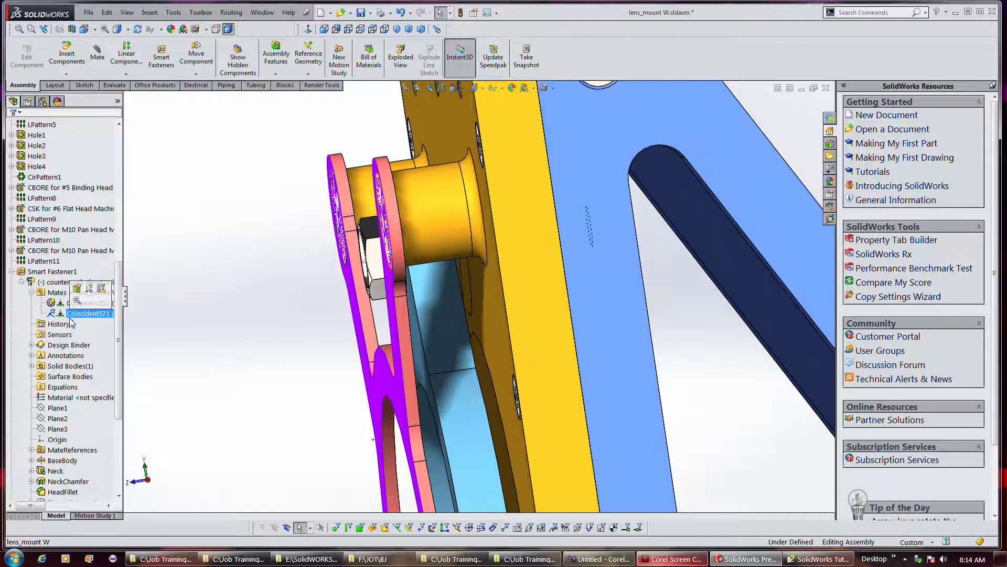
pyautogui.rightClick(73, 320)
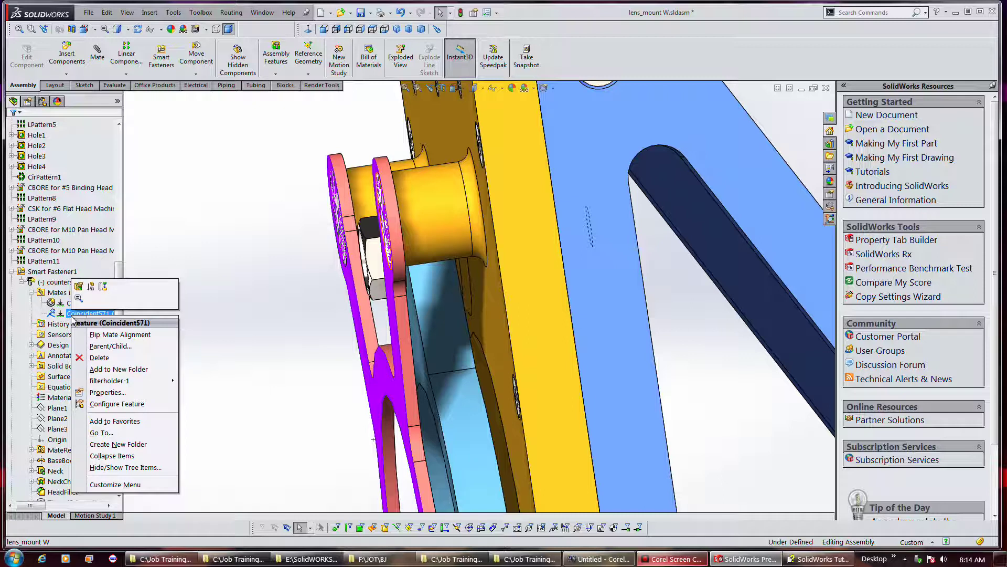
pyautogui.click(103, 334)
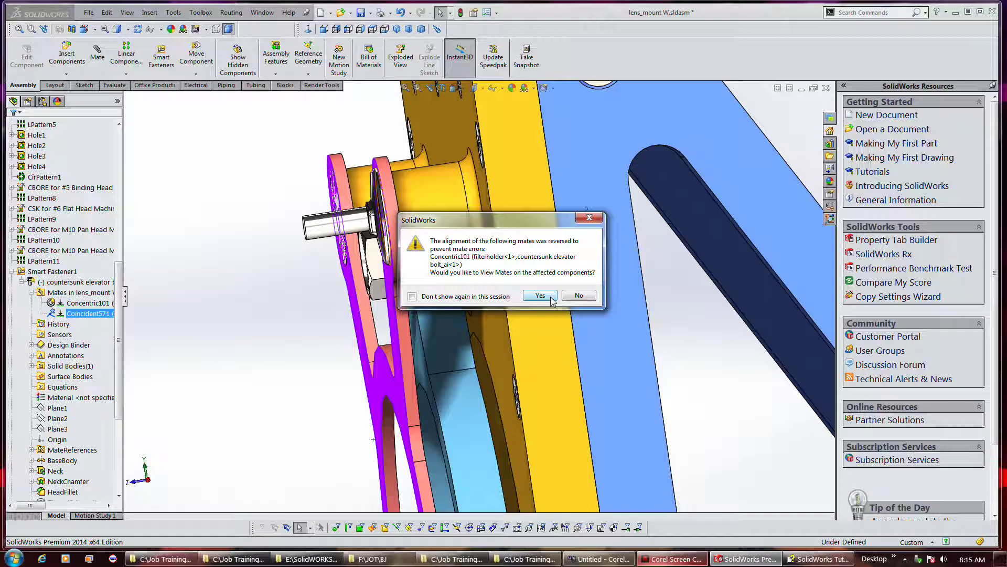
pyautogui.click(579, 295)
# - Flip the elevator bolt's coincident mate back to its original alignment and suppress the mate reversal warning for this session
pyautogui.click(90, 313)
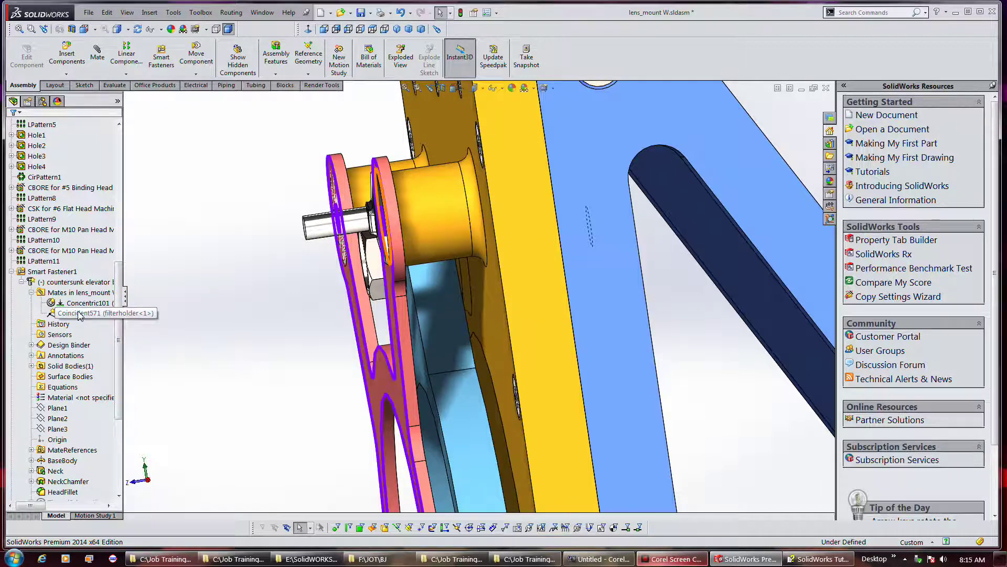
pyautogui.rightClick(80, 313)
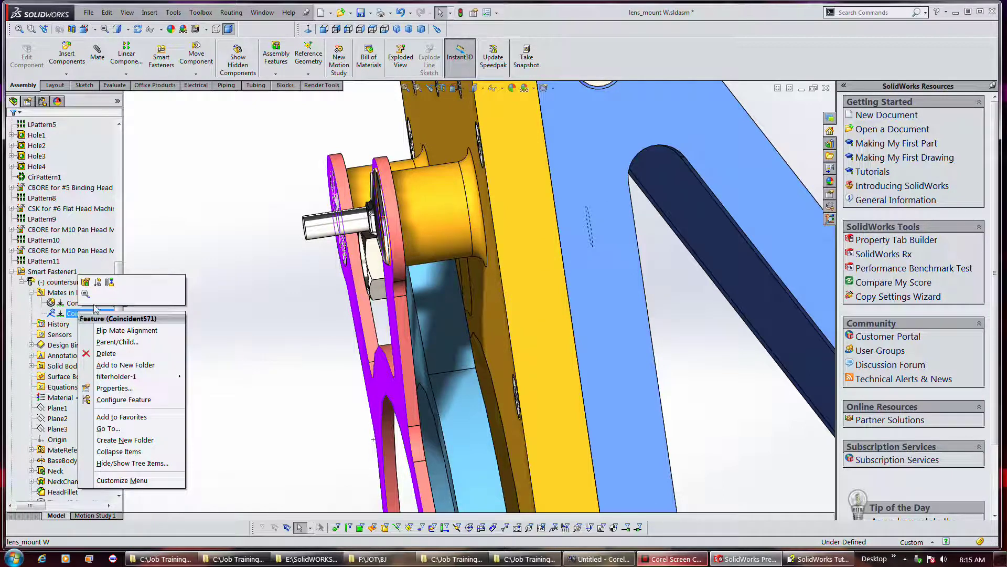
pyautogui.click(111, 330)
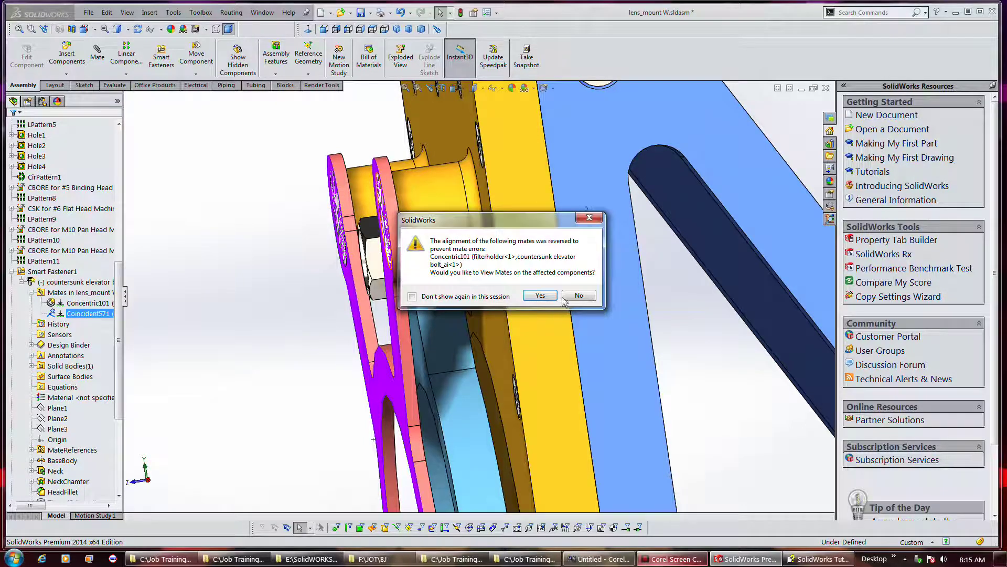
pyautogui.click(456, 296)
pyautogui.click(578, 296)
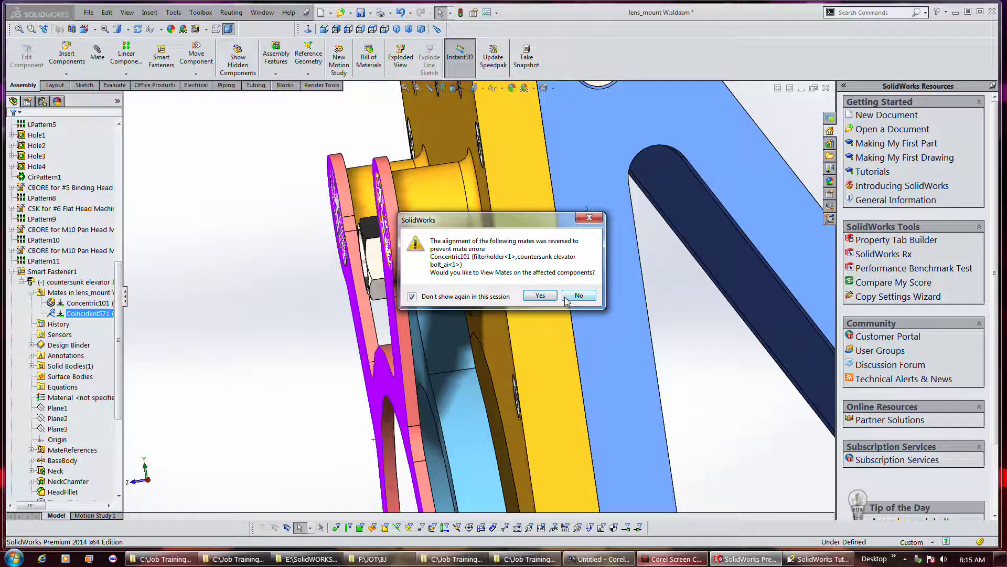
pyautogui.rightClick(74, 318)
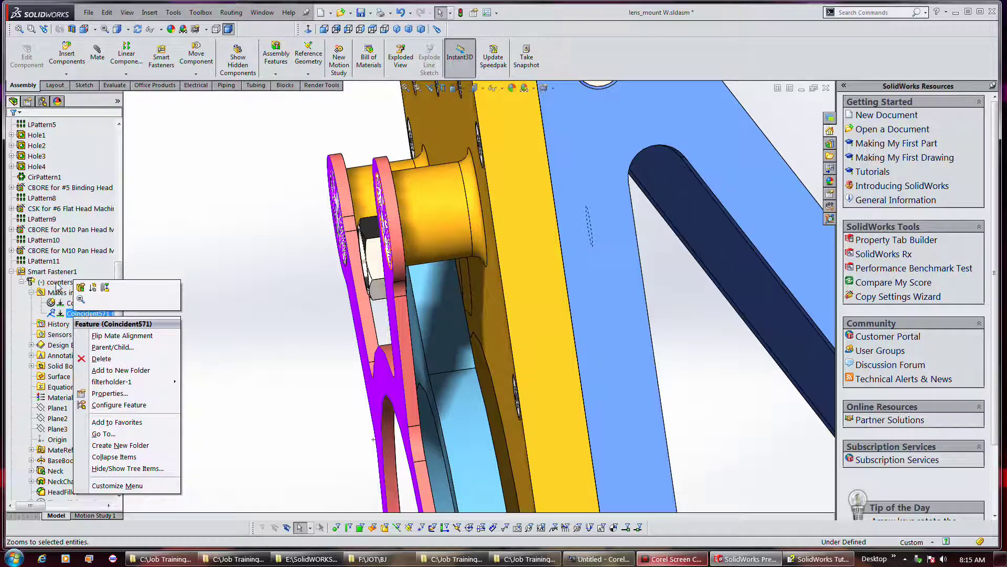
pyautogui.rightClick(58, 283)
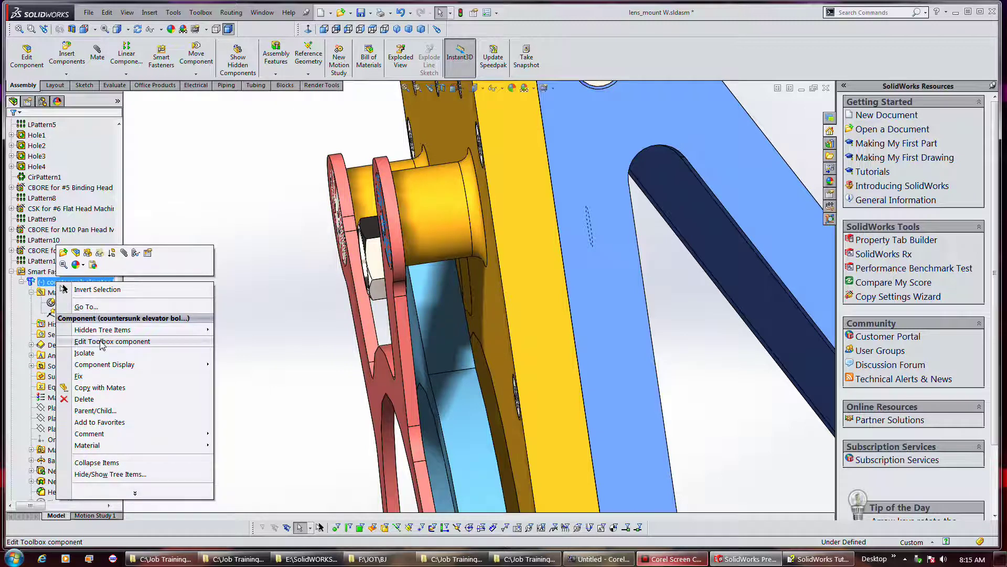
pyautogui.rightClick(45, 272)
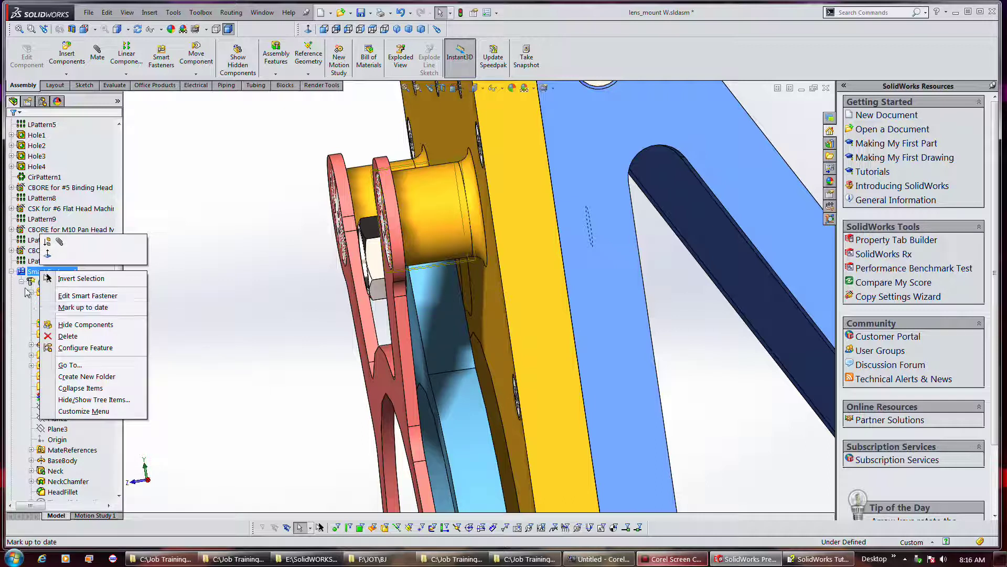
pyautogui.click(23, 308)
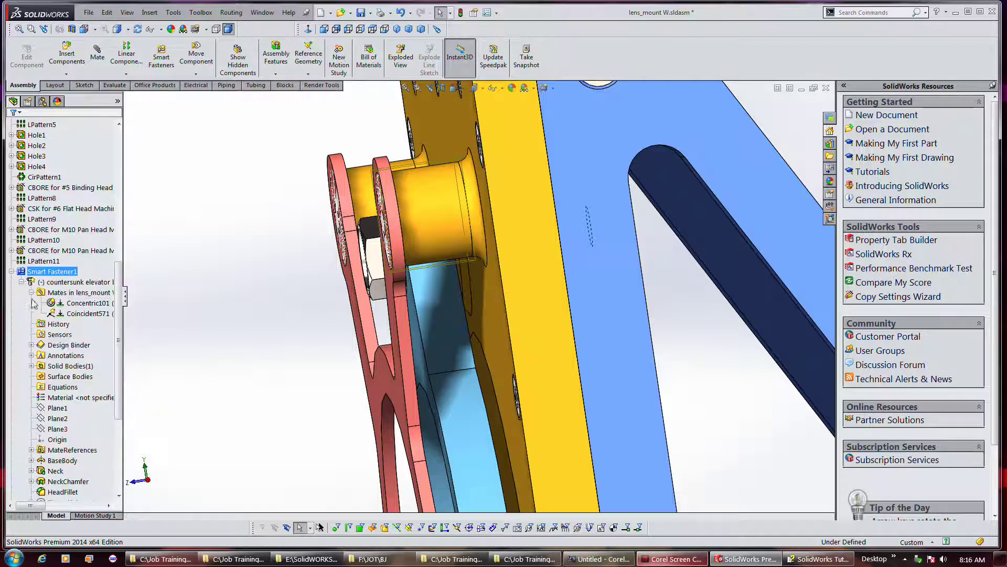
pyautogui.rightClick(60, 288)
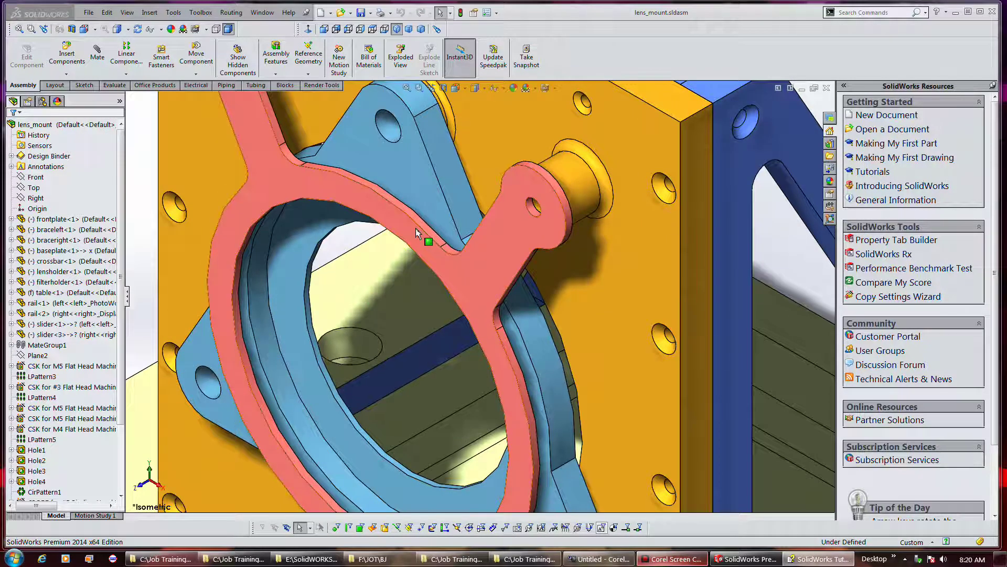
# - Switch from the lens_mount assembly to the recently used lens_mount W assembly
pyautogui.click(416, 190)
pyautogui.scroll(5, 409, 199)
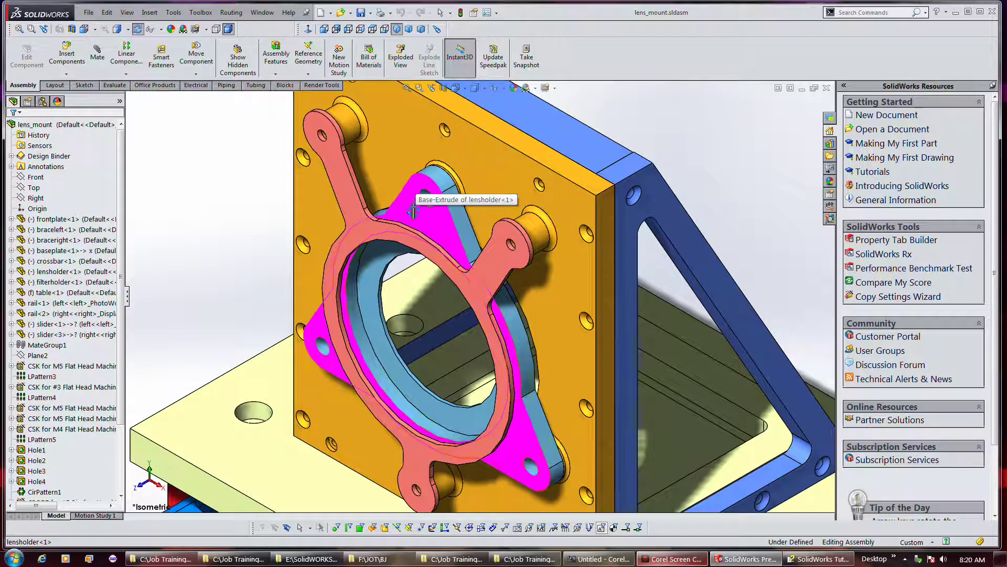
pyautogui.click(87, 13)
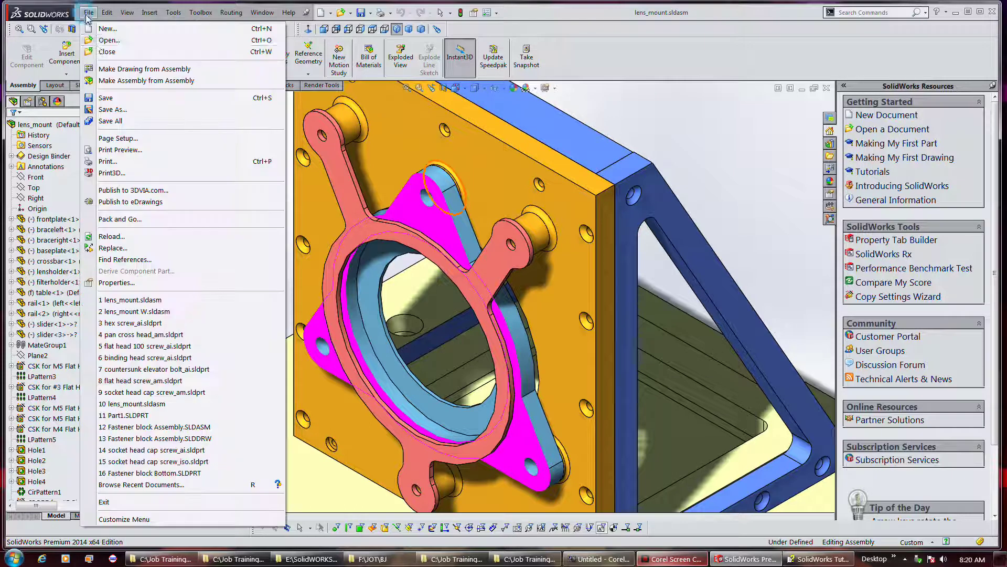
pyautogui.click(136, 311)
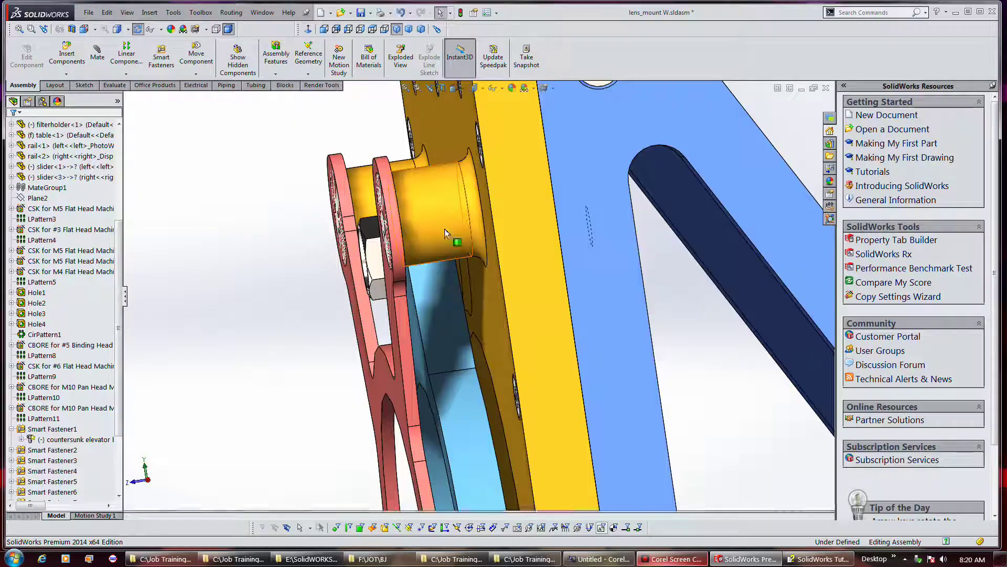
pyautogui.moveTo(272, 218); pyautogui.dragTo(320, 211, button='middle')
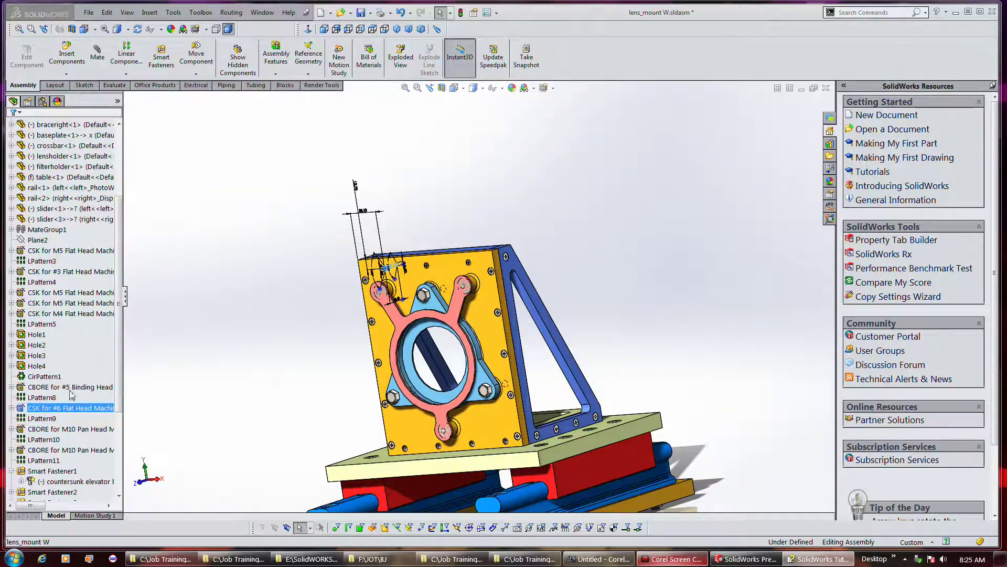
# - Highlight Hole1, the table, both rails, both sliders, the mate group and Plane2 in turn to identify them in the assembly
pyautogui.keyDown('ctrl'); pyautogui.click(42, 336); pyautogui.keyUp('ctrl')
pyautogui.click(44, 337)
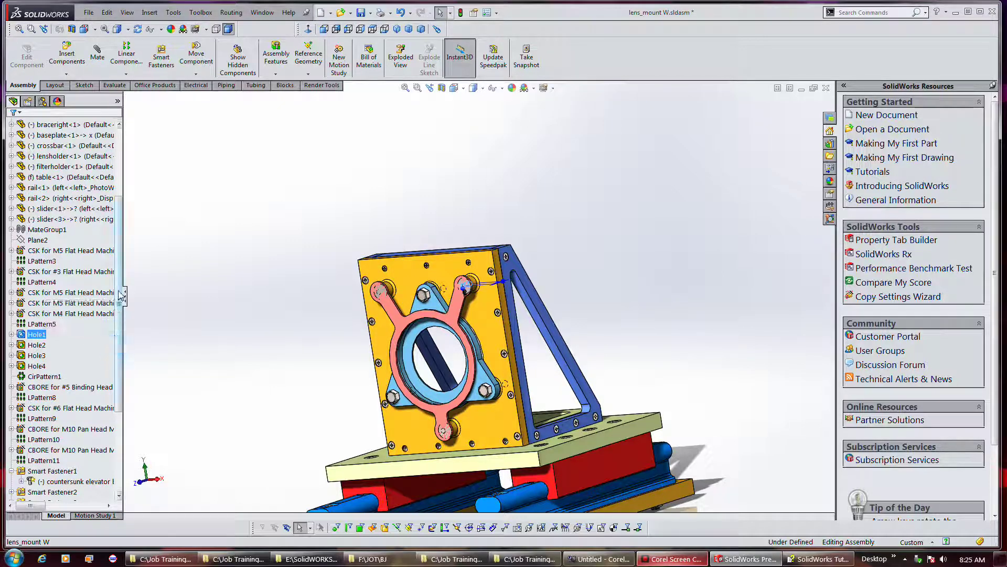
pyautogui.moveTo(120, 293); pyautogui.dragTo(133, 206)
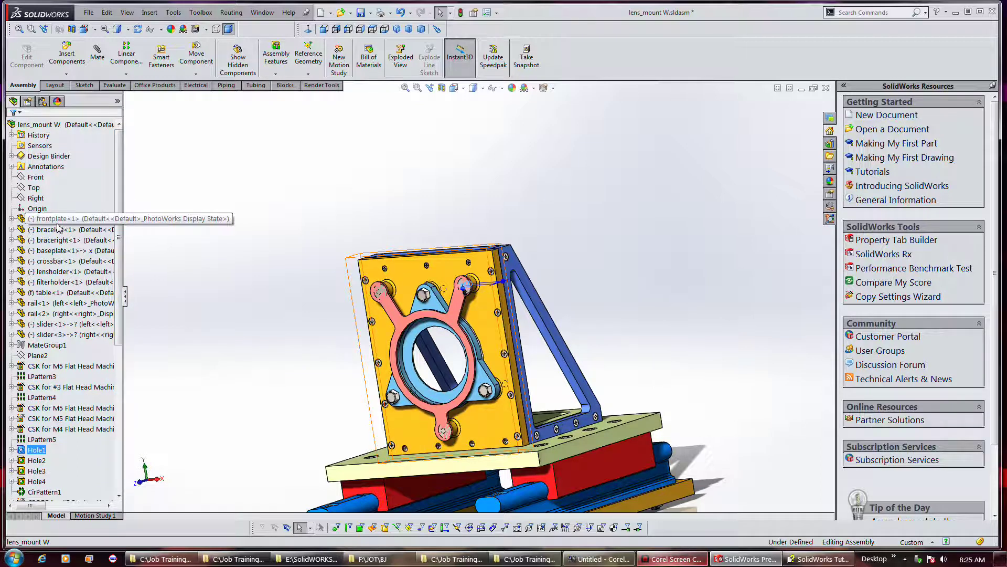
pyautogui.click(46, 293)
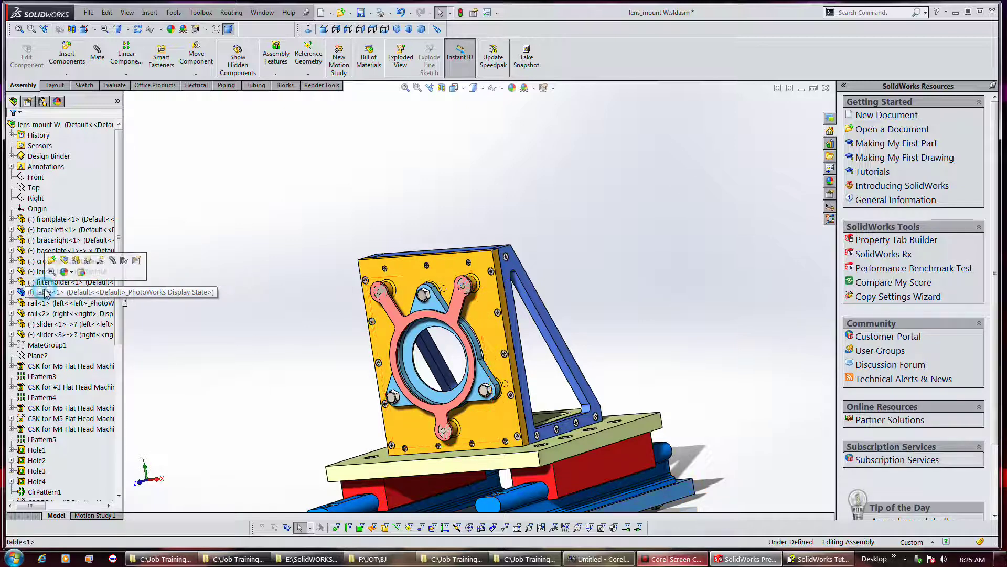
pyautogui.scroll(3, 271, 185)
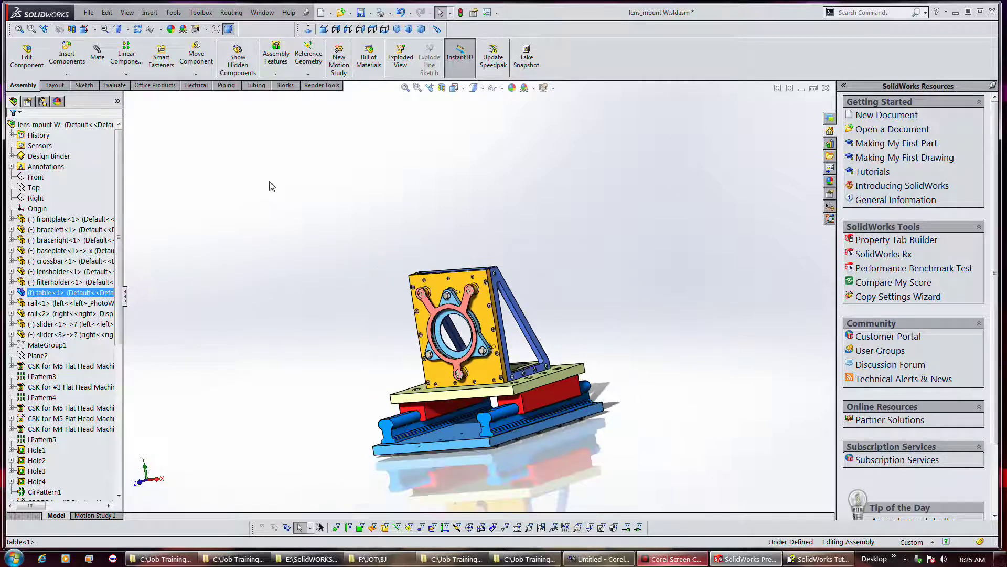
pyautogui.click(79, 304)
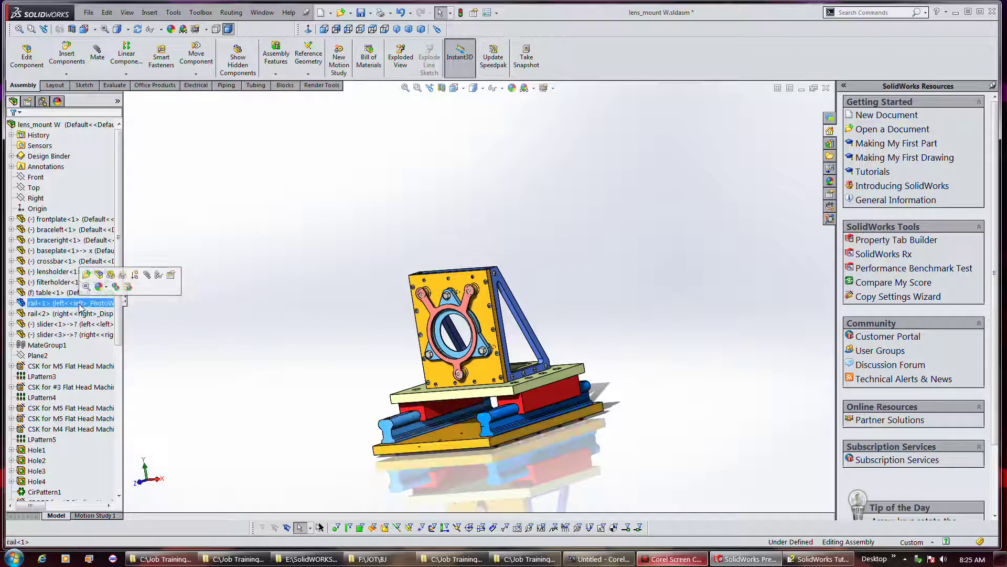
pyautogui.click(78, 314)
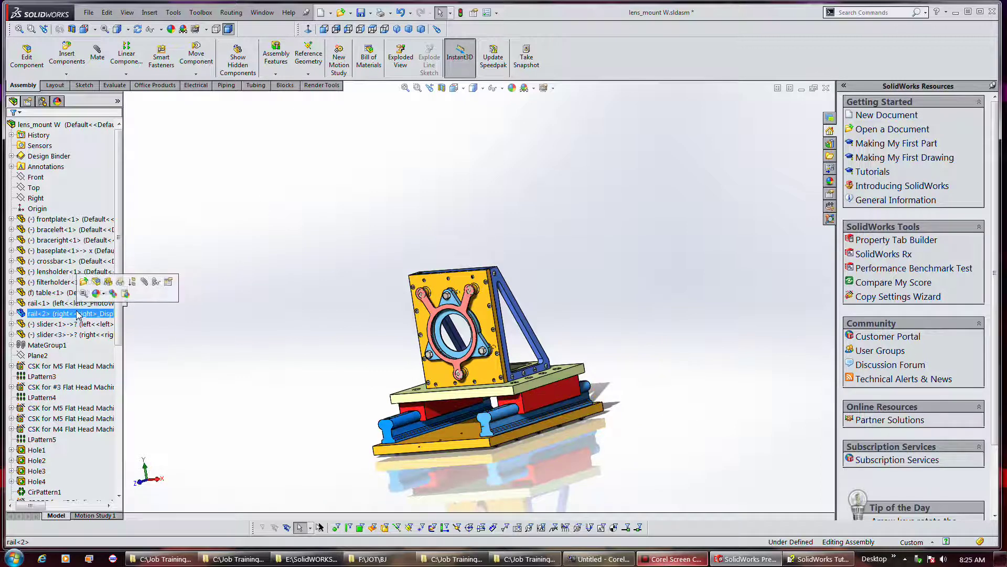
pyautogui.click(77, 324)
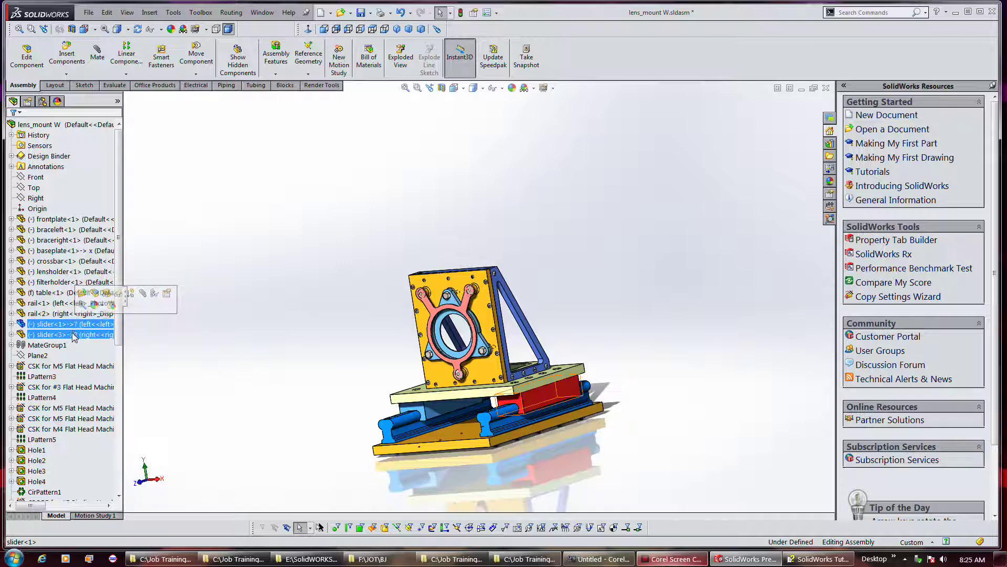
pyautogui.click(74, 336)
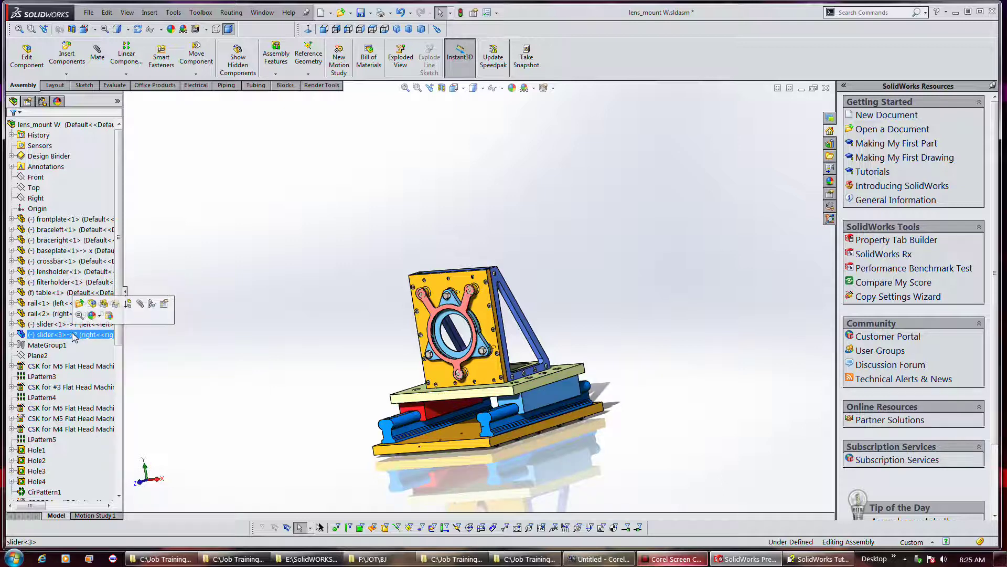
pyautogui.click(59, 345)
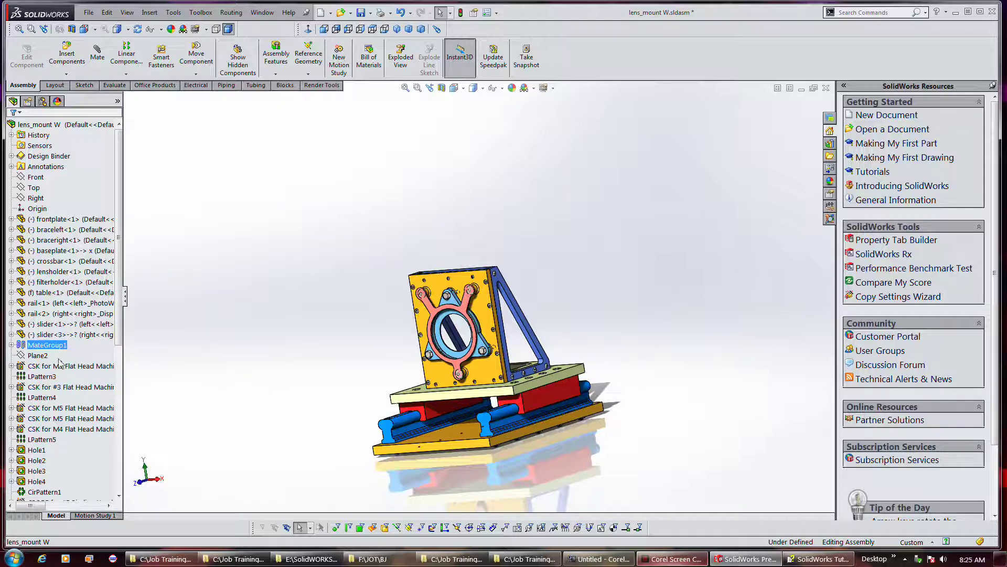
pyautogui.keyDown('ctrl'); pyautogui.click(31, 357); pyautogui.keyUp('ctrl')
pyautogui.keyDown('ctrl'); pyautogui.click(46, 344); pyautogui.keyUp('ctrl')
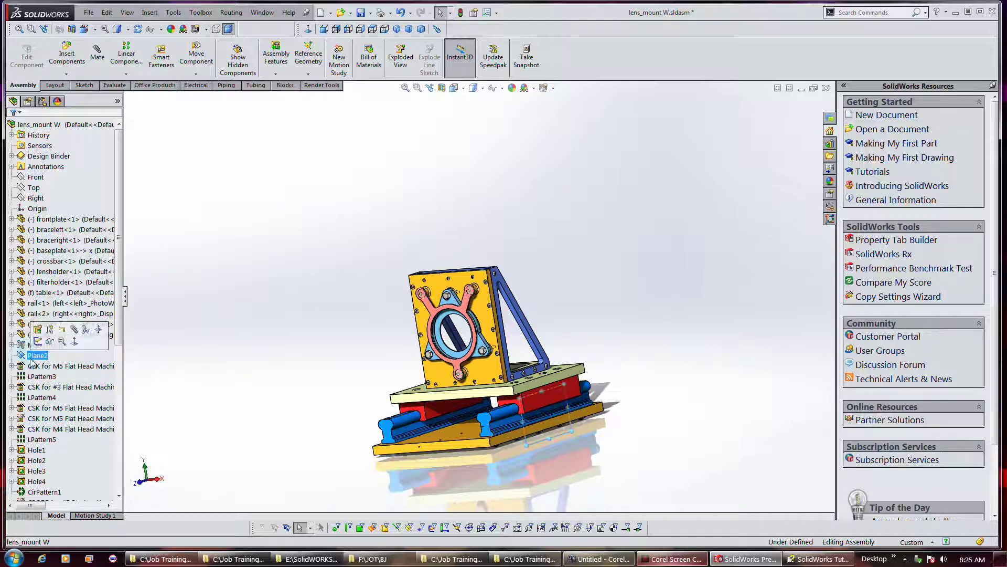
# - Roll the assembly history back to just before the first CSK for M5 Flat Head hole feature and examine the model from above and the front
pyautogui.keyDown('ctrl'); pyautogui.click(45, 366); pyautogui.keyUp('ctrl')
pyautogui.click(45, 368)
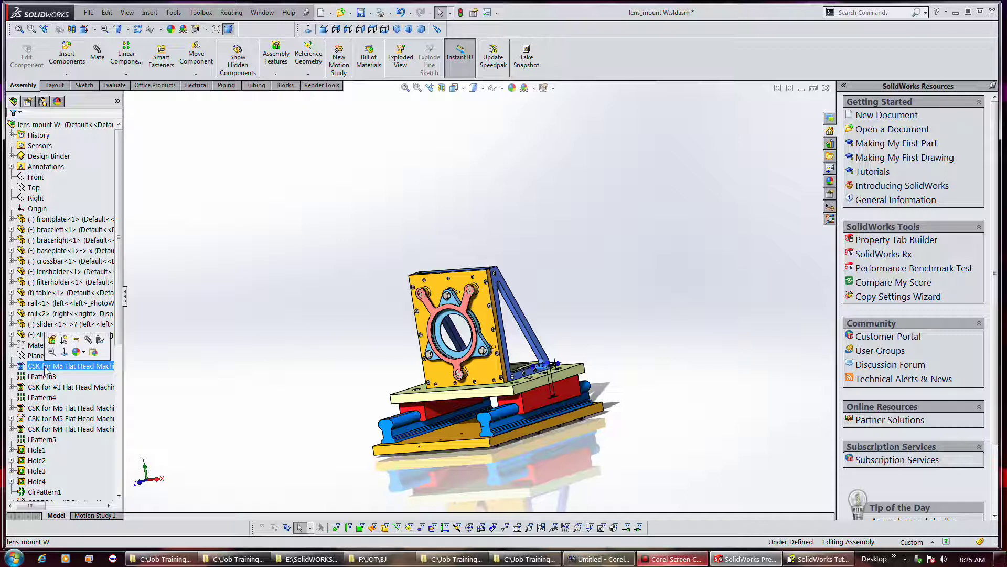
pyautogui.click(76, 339)
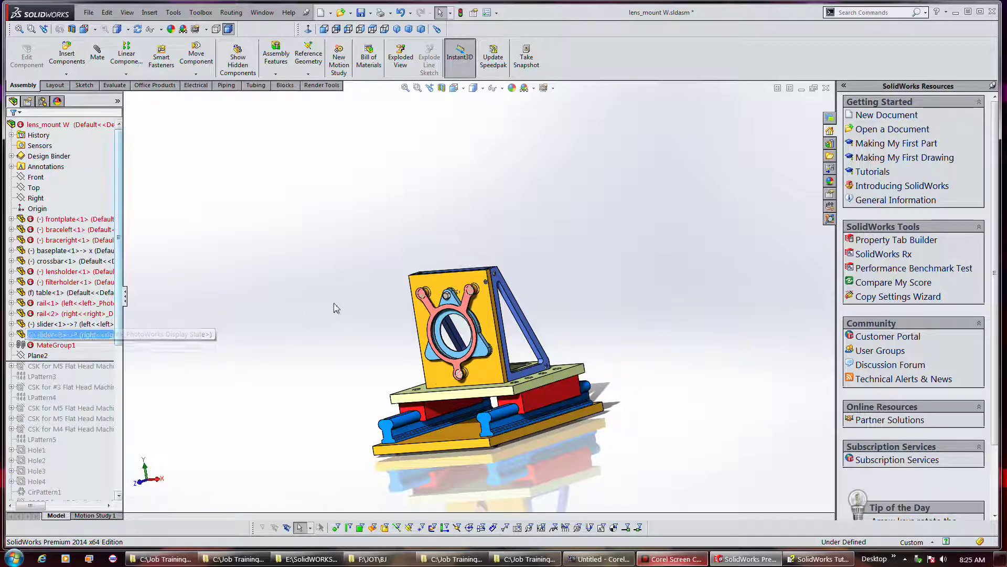
pyautogui.moveTo(334, 308); pyautogui.dragTo(349, 405, button='middle')
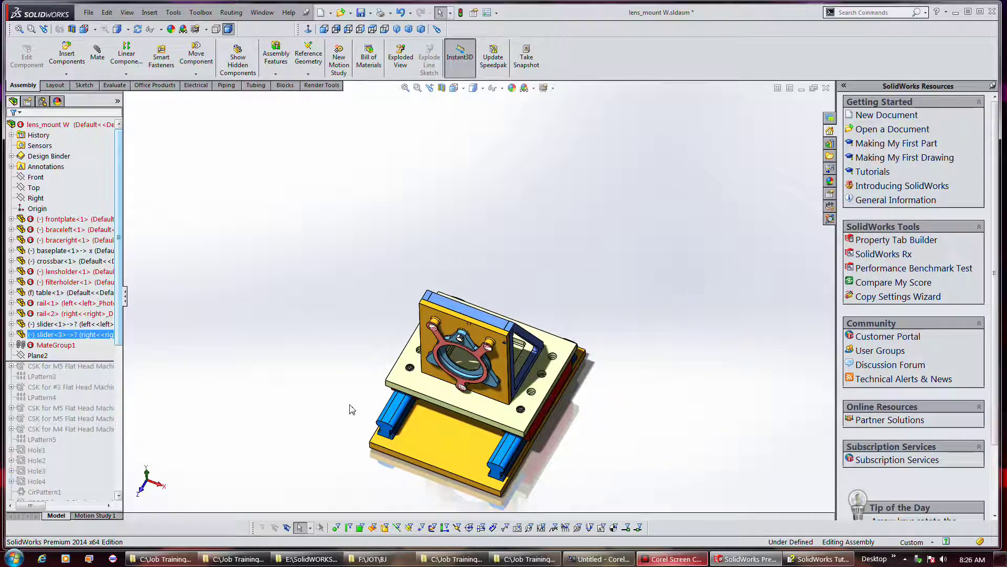
pyautogui.moveTo(353, 404); pyautogui.dragTo(380, 310, button='middle')
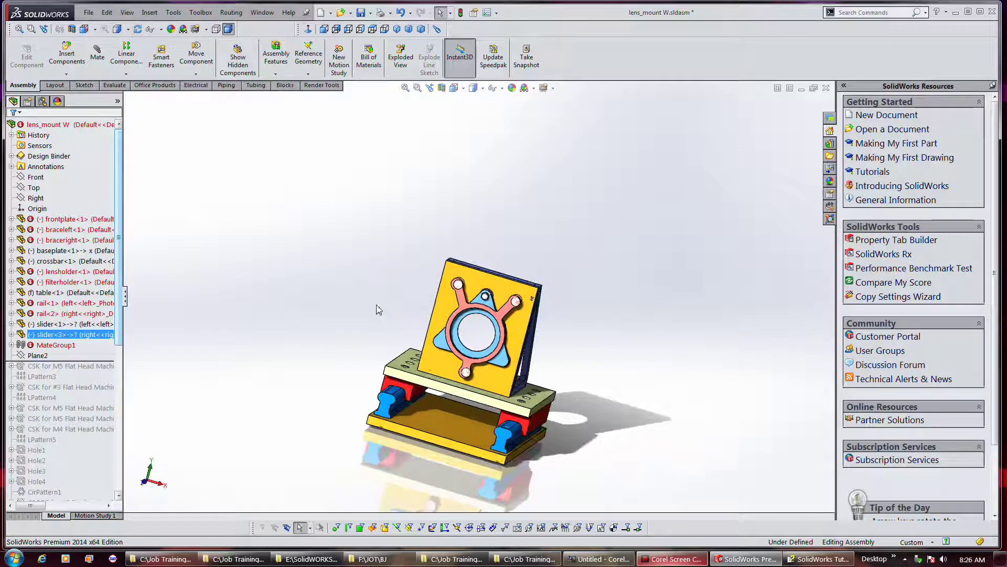
# - Examine slider<1> and MateGroup1 in the rolled-back assembly and review the component options of rail<2> and slider<1> without applying any
pyautogui.click(72, 324)
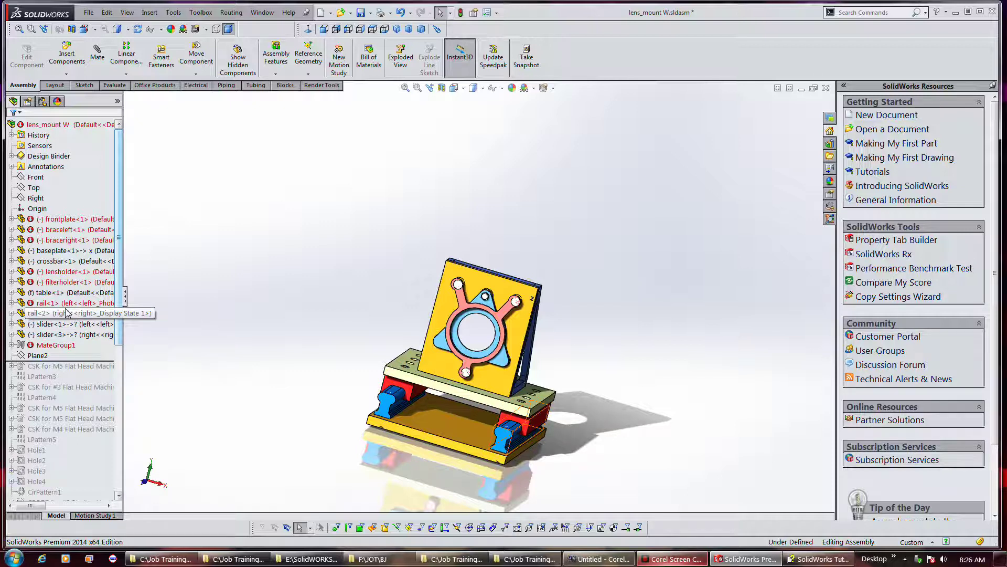
pyautogui.click(62, 346)
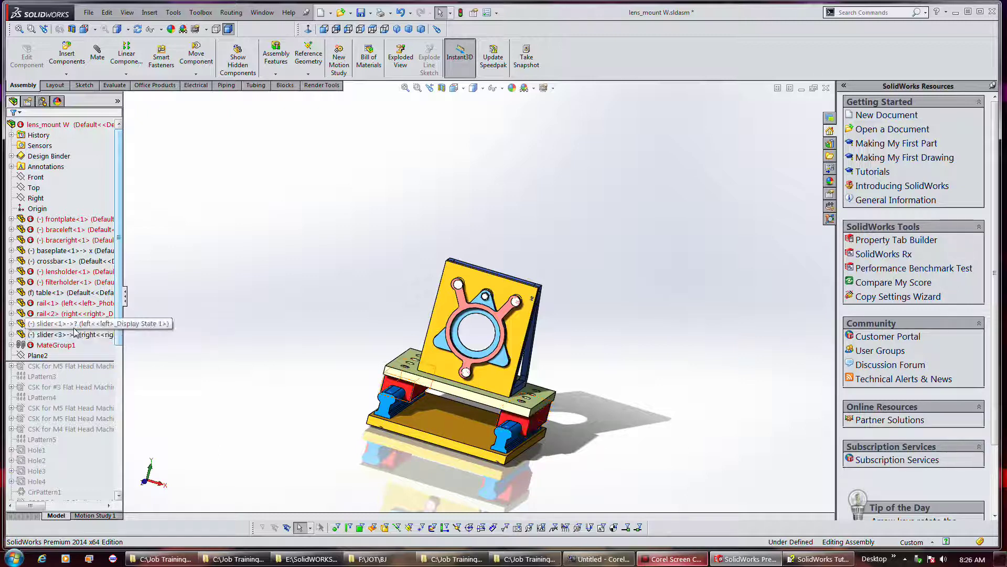
pyautogui.click(46, 345)
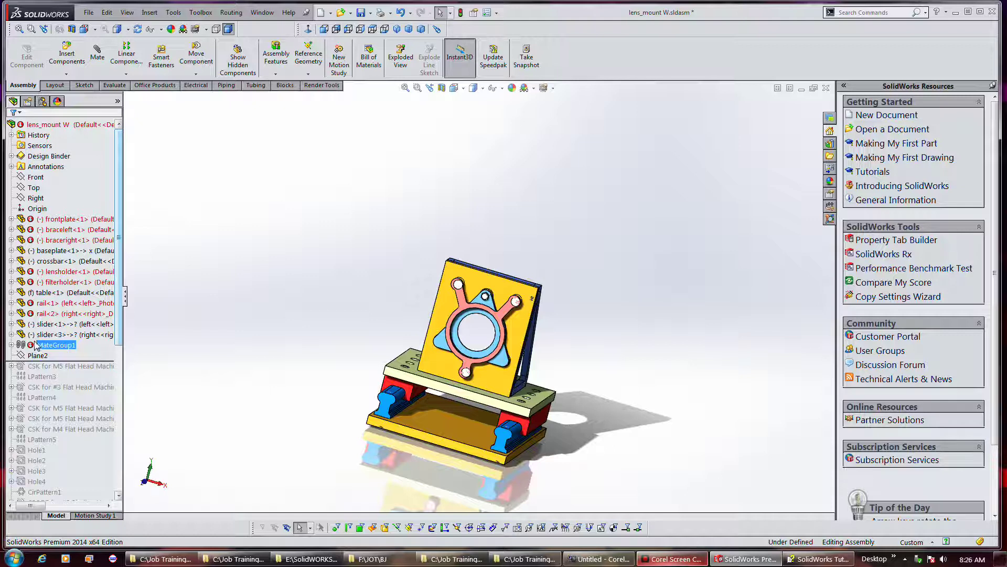
pyautogui.rightClick(47, 312)
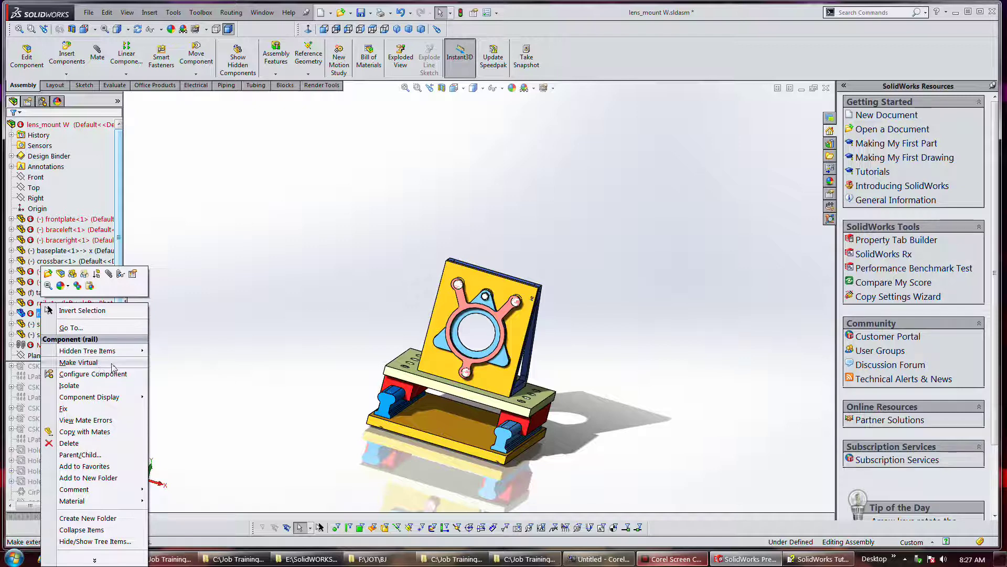
pyautogui.click(210, 322)
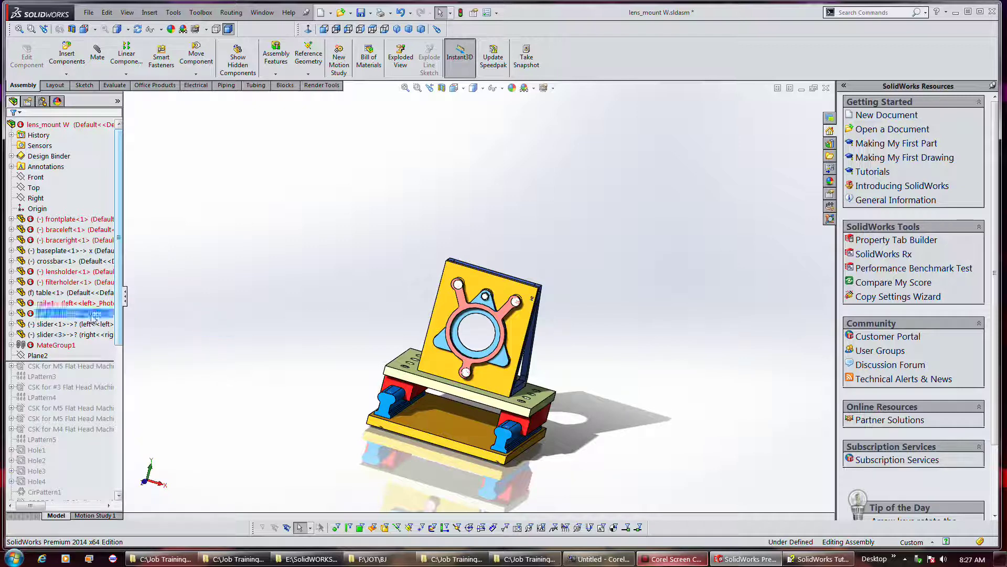
pyautogui.rightClick(70, 327)
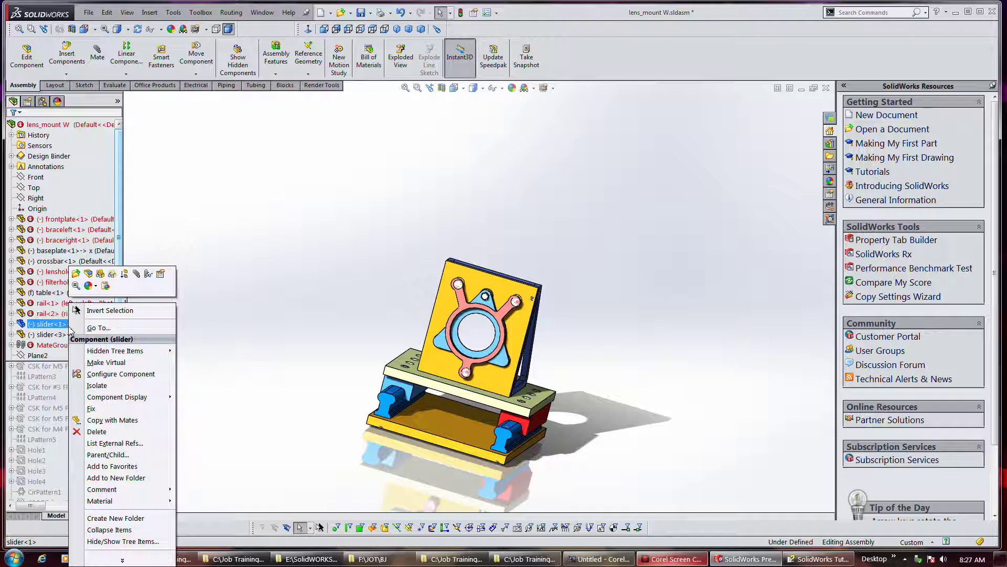
pyautogui.click(48, 368)
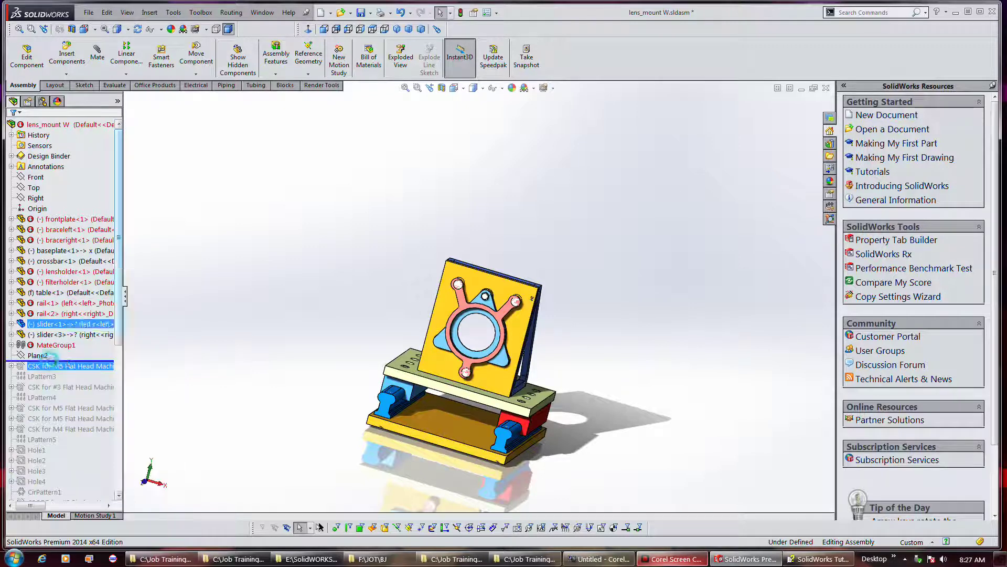
pyautogui.click(62, 361)
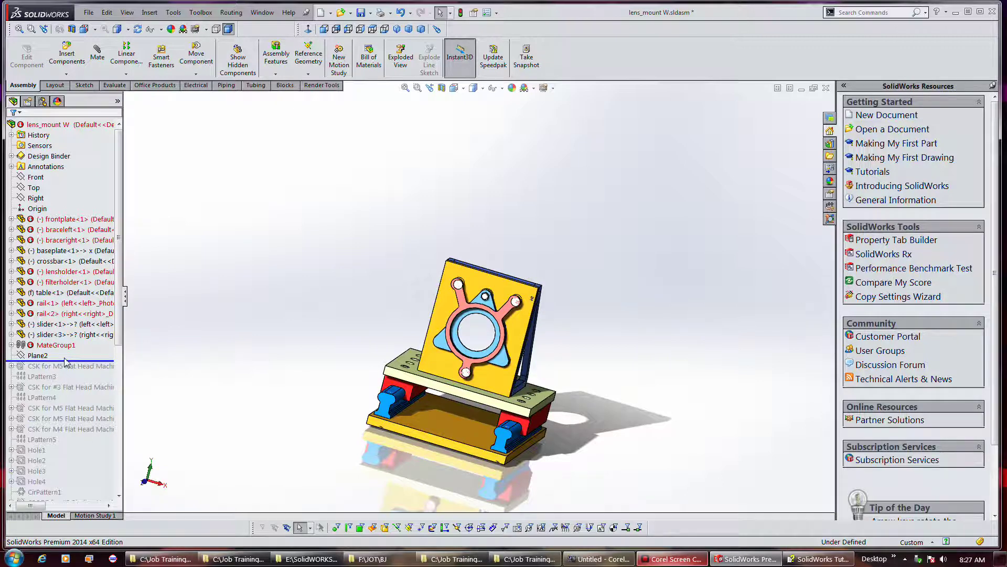
# - Roll the assembly history back further to directly below MateGroup1, before Plane2
pyautogui.moveTo(65, 361)
pyautogui.mouseDown()
pyautogui.moveTo(76, 292)
pyautogui.moveTo(75, 350)
pyautogui.moveTo(86, 348)
pyautogui.mouseUp()
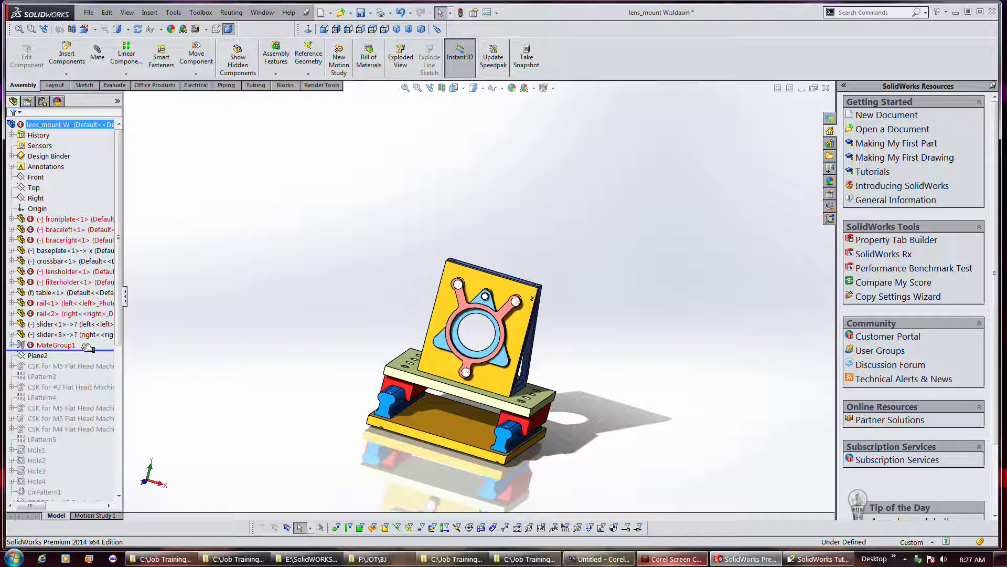
pyautogui.moveTo(87, 347); pyautogui.dragTo(78, 347)
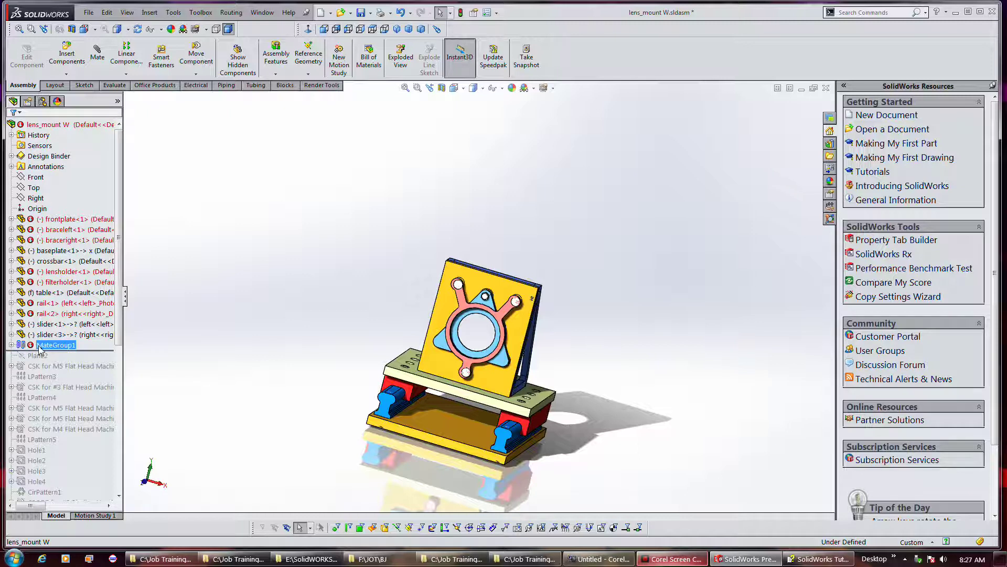
pyautogui.click(33, 347)
pyautogui.click(88, 346)
pyautogui.click(31, 348)
pyautogui.click(97, 347)
# - Roll the assembly history forward in stages past LPattern5 and Hole3, and finally to the end
pyautogui.moveTo(95, 349); pyautogui.dragTo(76, 447)
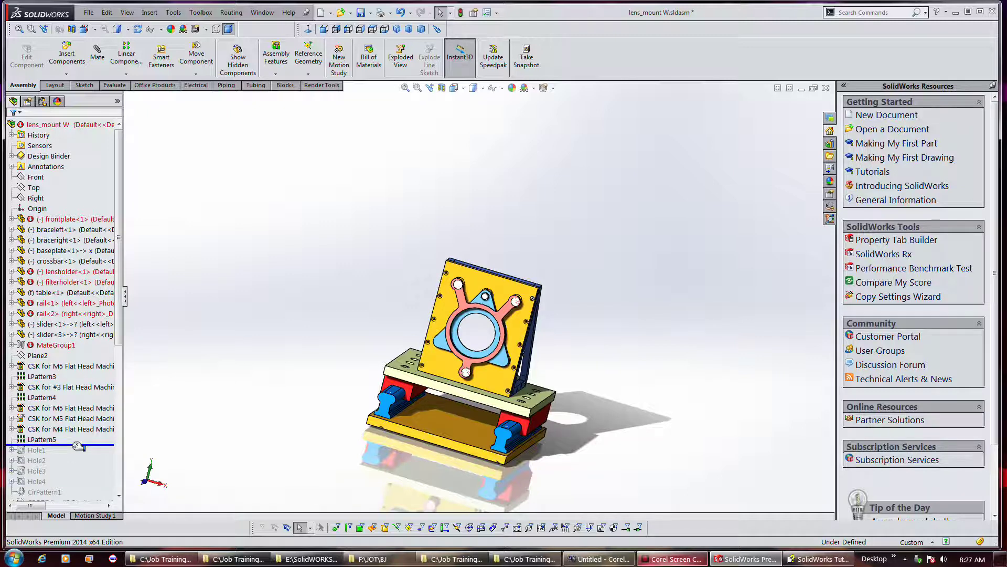
pyautogui.moveTo(78, 445); pyautogui.dragTo(74, 471)
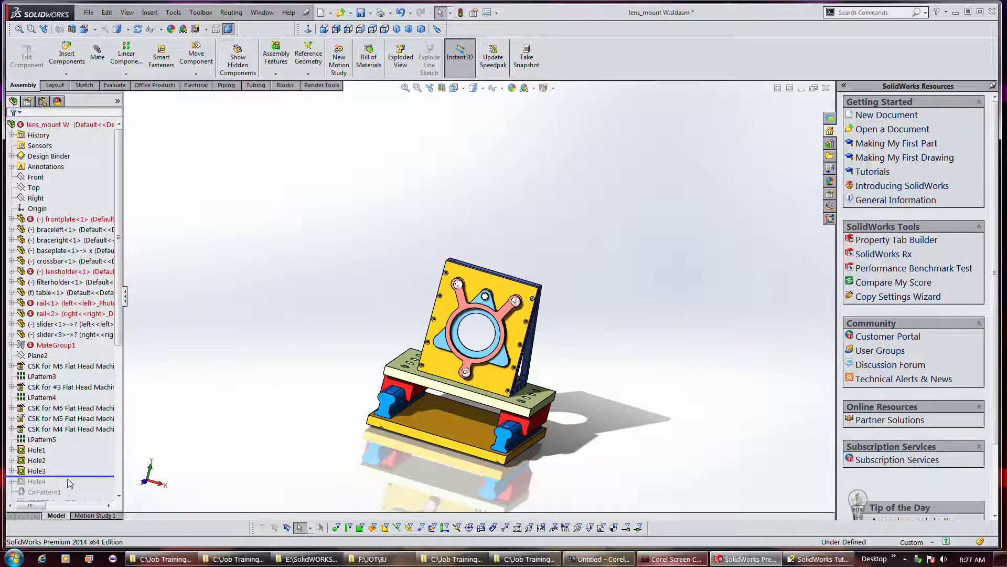
pyautogui.rightClick(65, 487)
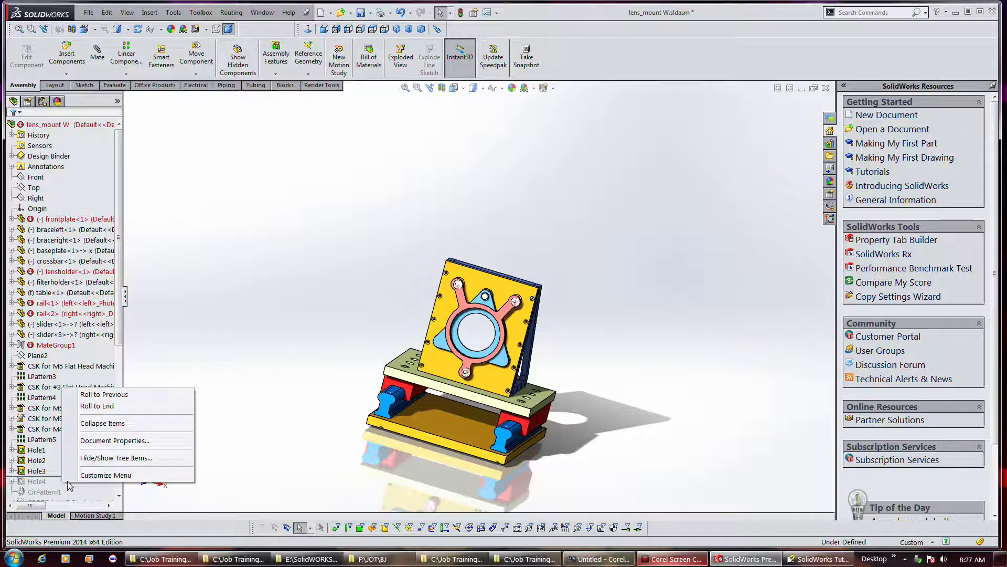
pyautogui.click(97, 405)
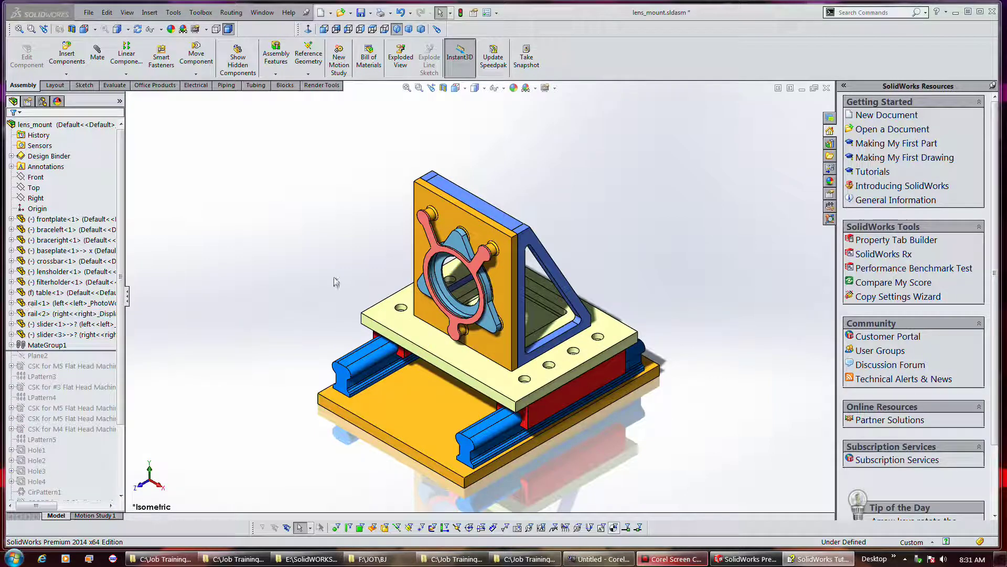
# - Roll the lens_mount assembly history forward from the rollback position below MateGroup1
pyautogui.click(77, 324)
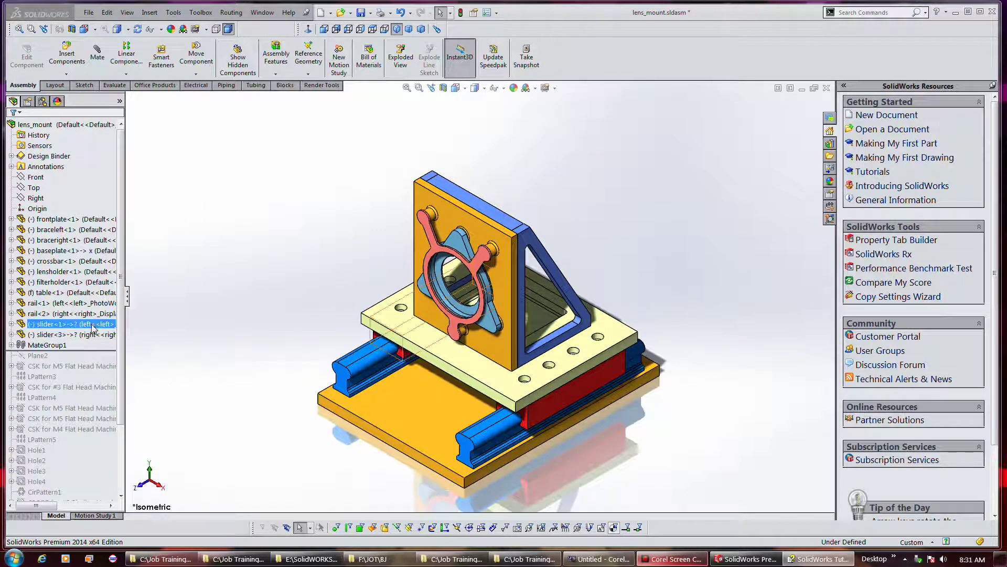
pyautogui.click(90, 367)
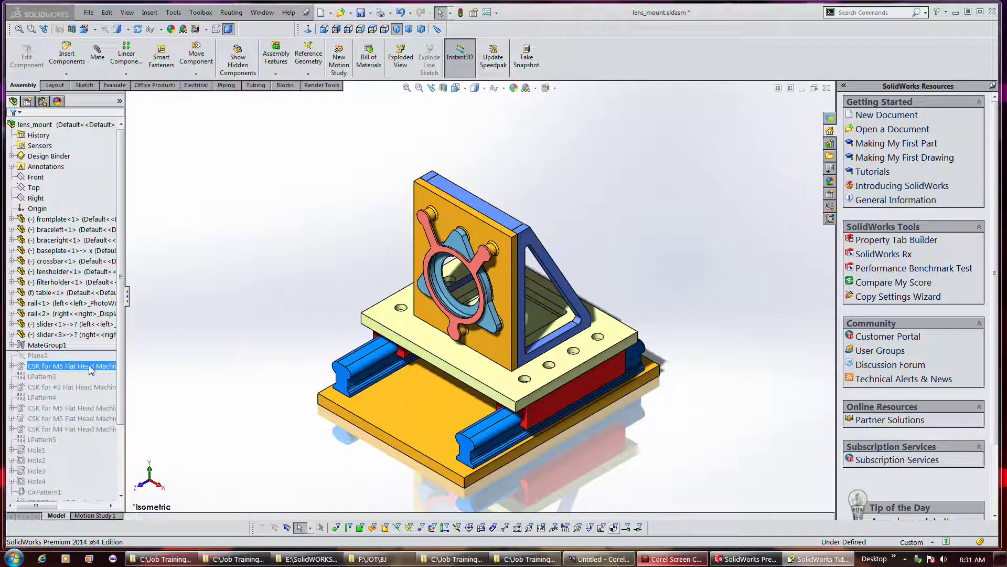
pyautogui.rightClick(91, 369)
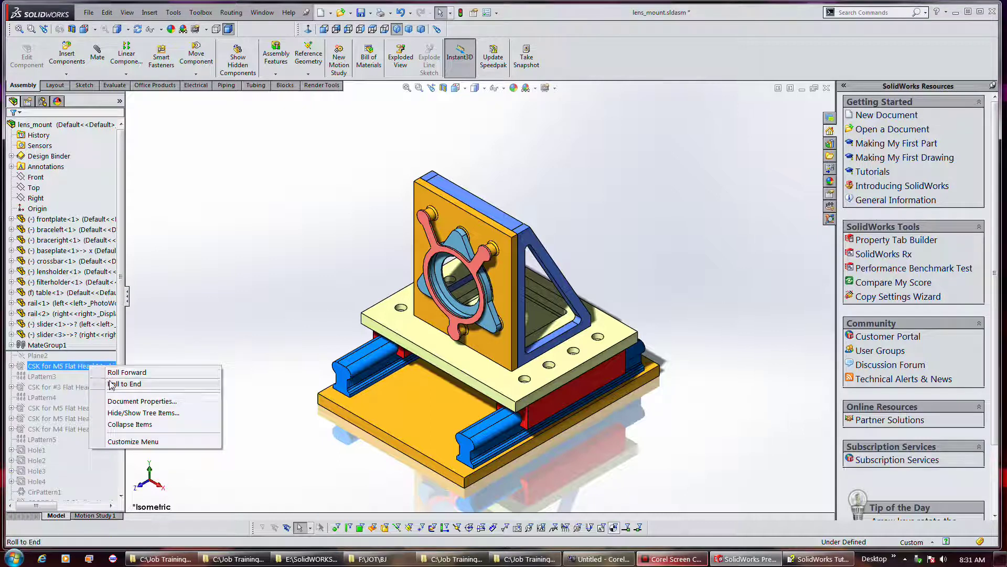
pyautogui.click(109, 372)
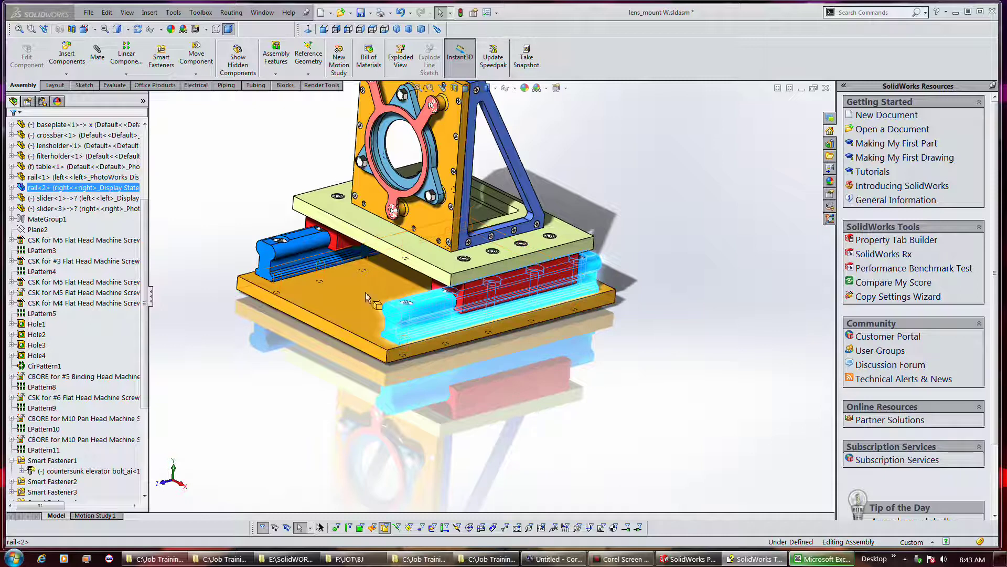
# - Examine rail<1>, rail<2>, slider<1>, slider<3> and table<1> in the lens_mount W assembly, matching each tree entry to its part in the model
pyautogui.click(290, 271)
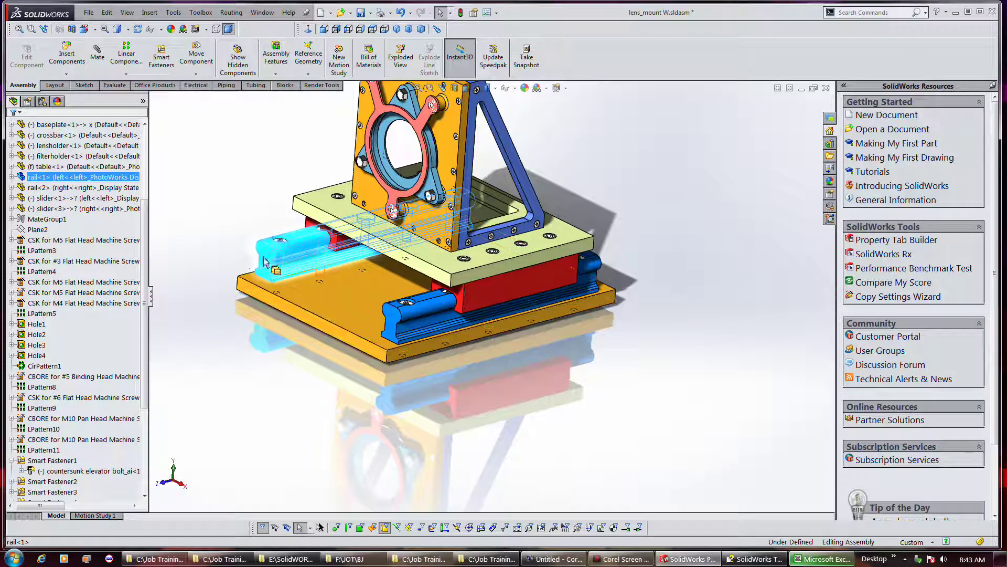
pyautogui.click(417, 329)
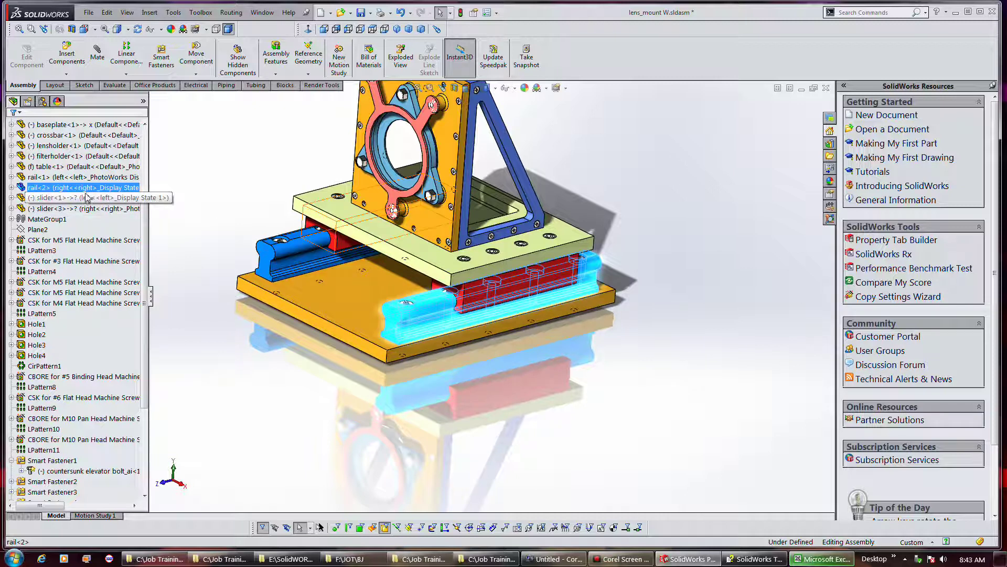
pyautogui.click(319, 268)
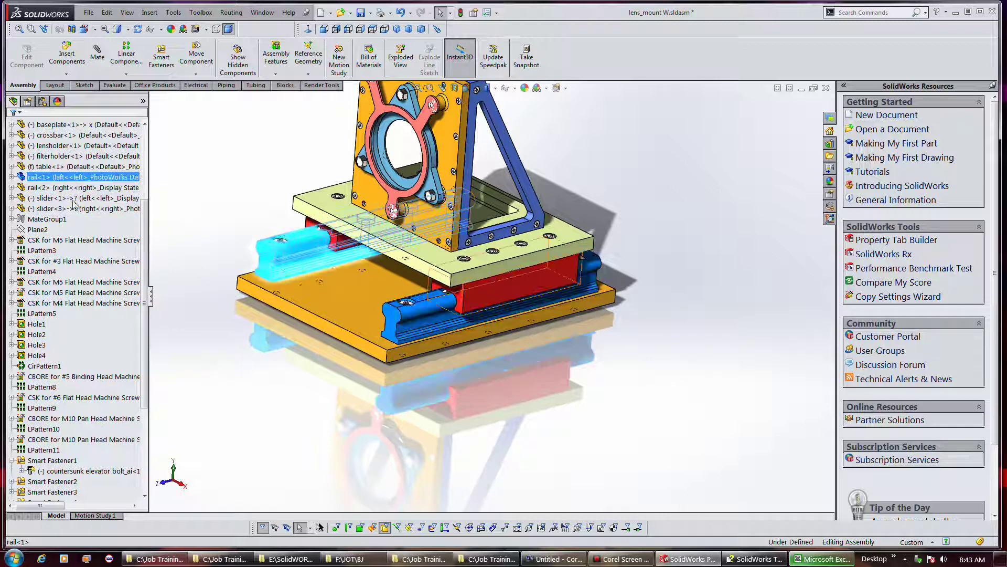
pyautogui.click(65, 178)
pyautogui.click(58, 197)
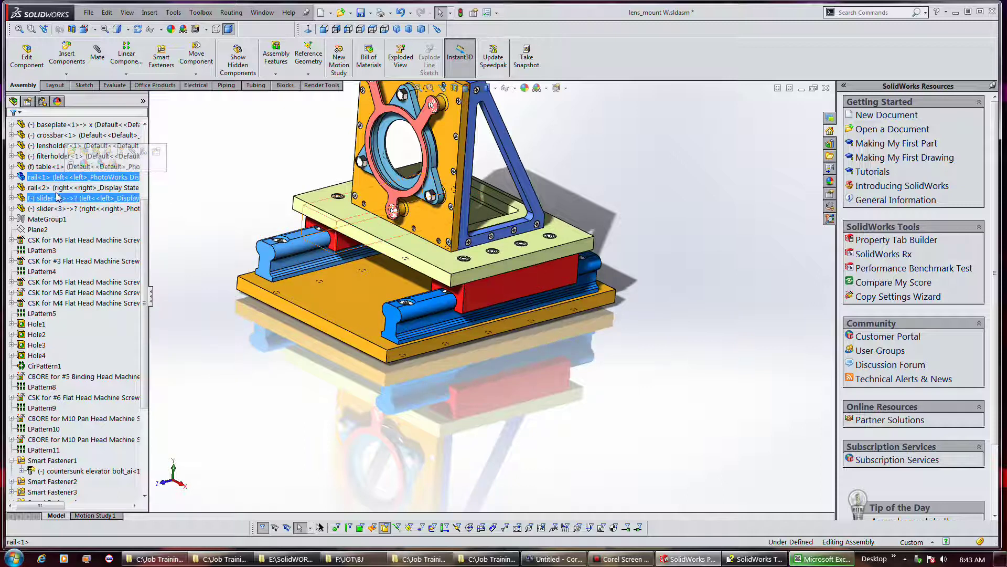
pyautogui.click(66, 209)
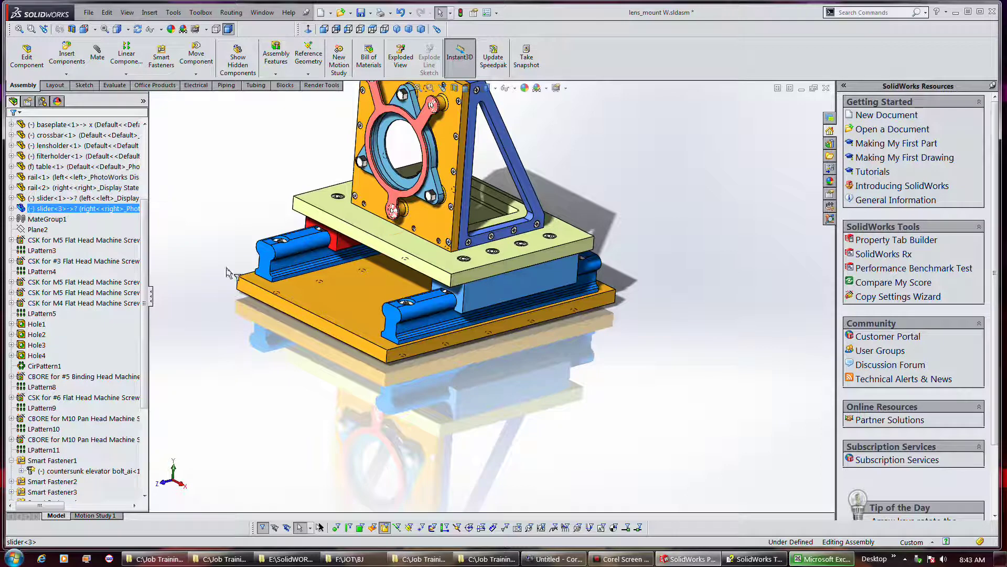
pyautogui.click(300, 306)
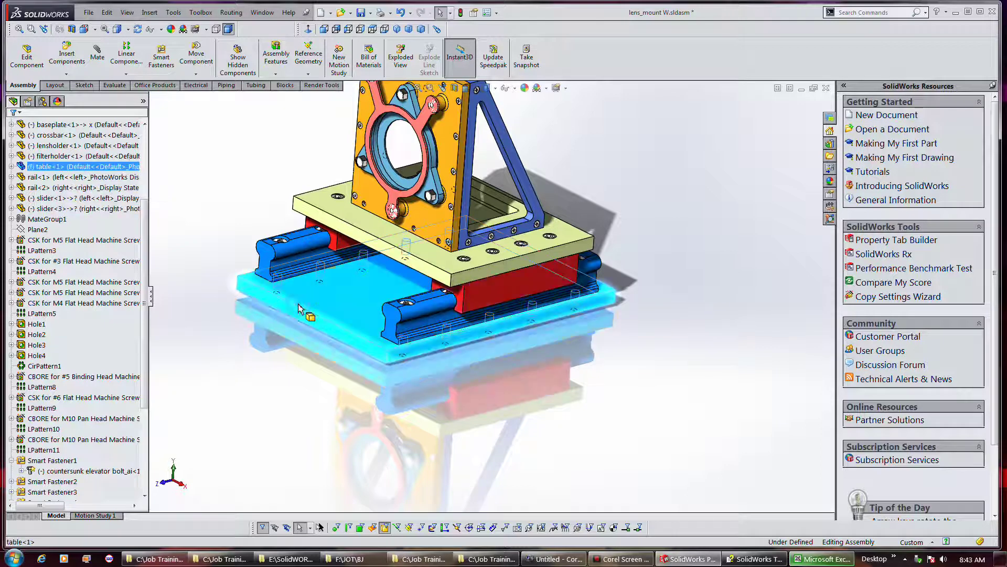
pyautogui.click(74, 167)
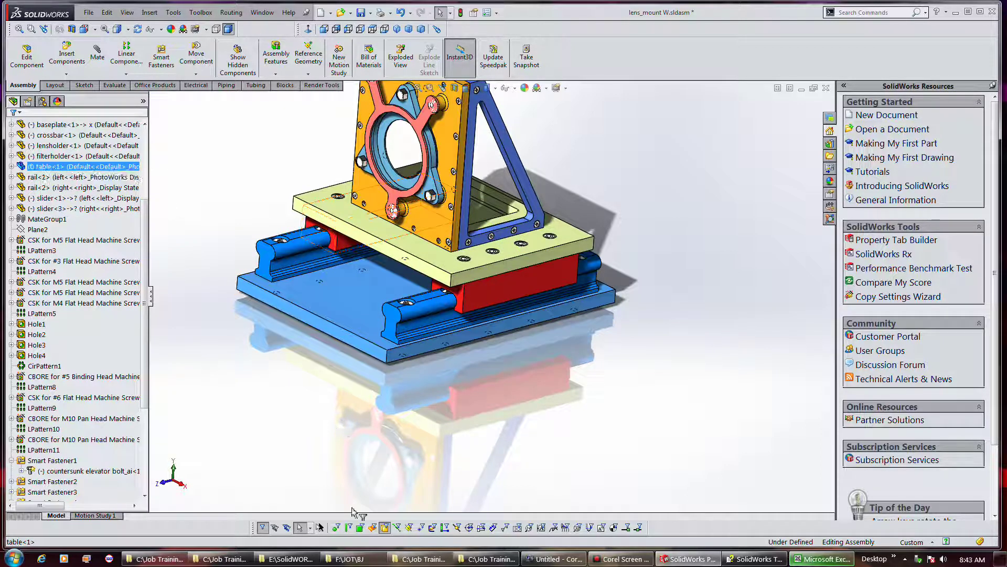
# - Examine the Smart Fastener entries and the screws in the baseplate, front plate, lens holder and rail, then clear the table selection
pyautogui.click(463, 261)
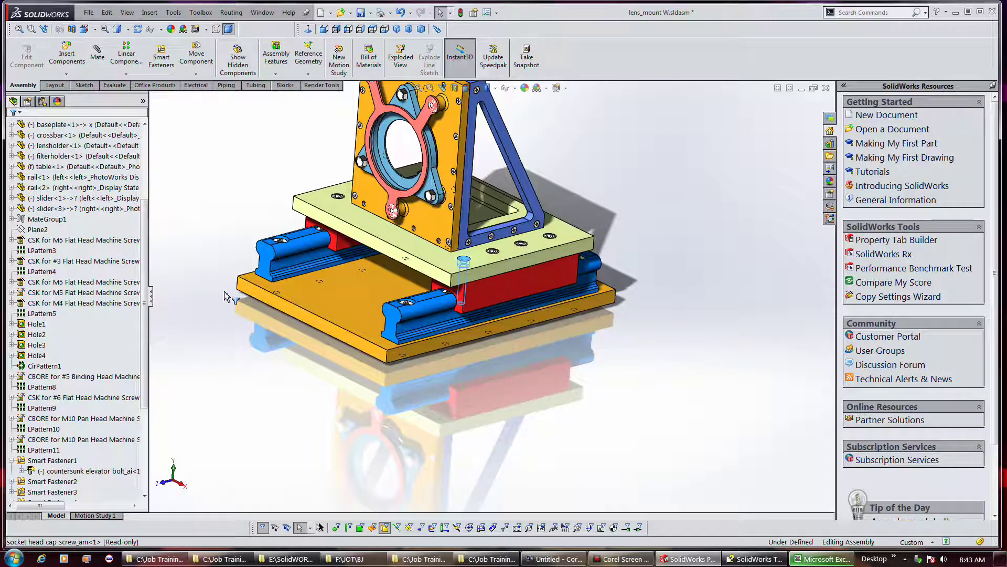
pyautogui.moveTo(146, 314); pyautogui.dragTo(148, 396)
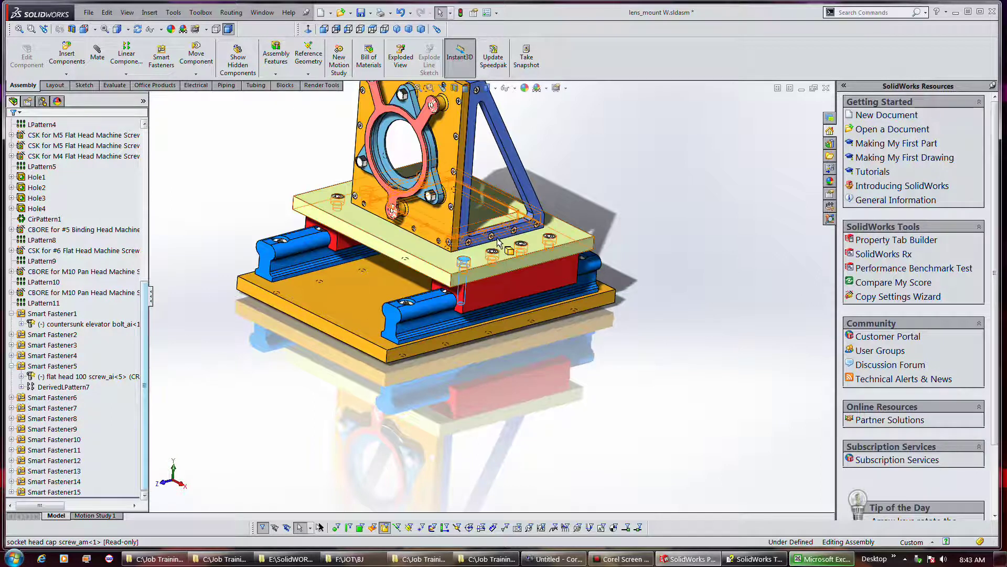
pyautogui.click(451, 207)
pyautogui.click(431, 195)
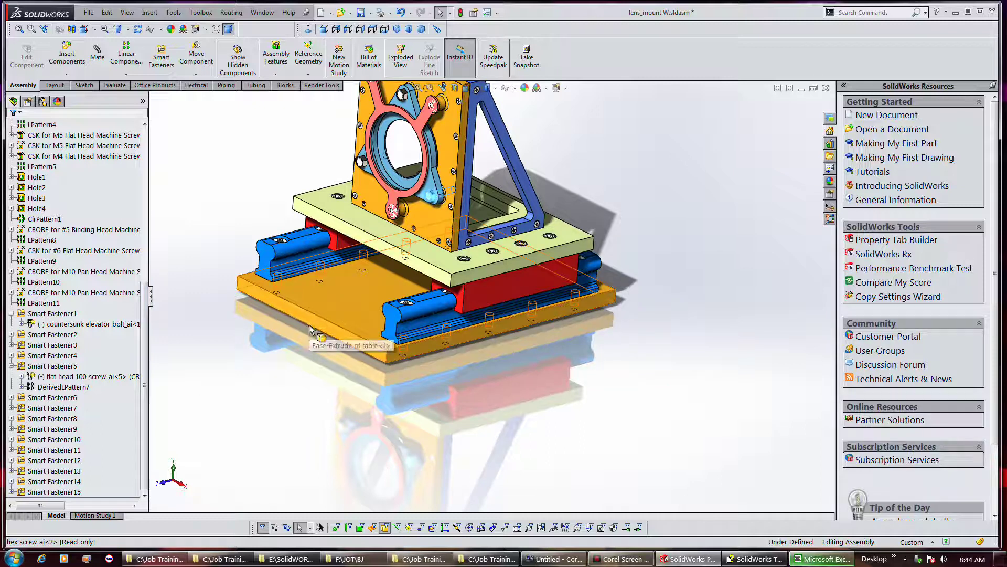
pyautogui.click(404, 361)
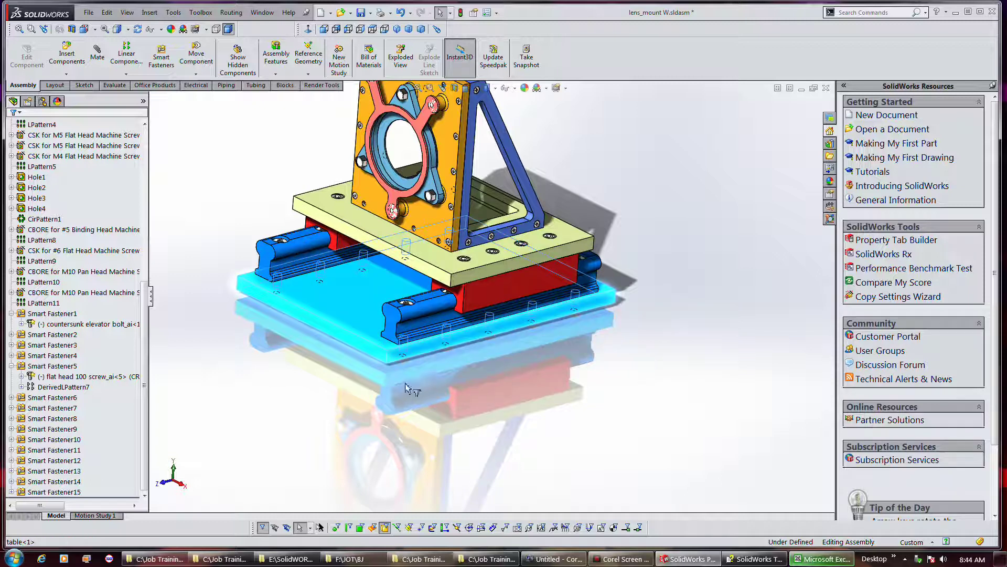
pyautogui.press('Escape')
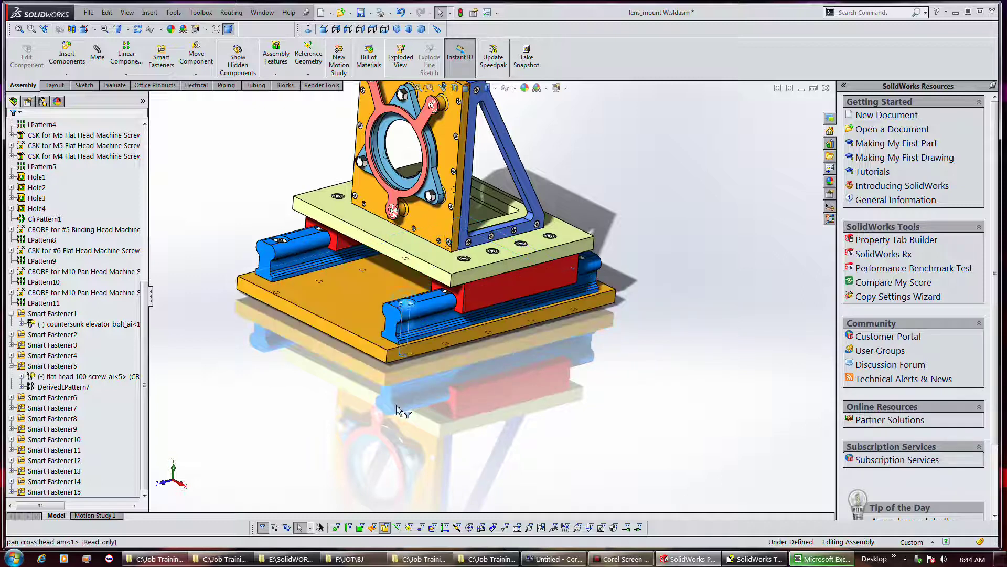